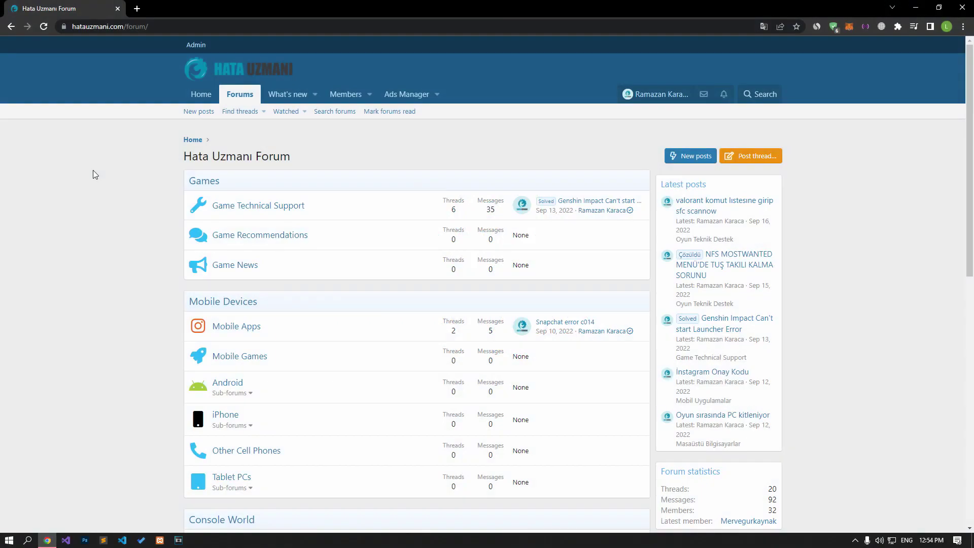
Step: Browse the Hata Uzmanı forum index, then choose Post thread to bring up the forum picker
{"action": "scroll", "coordinate": [93, 170], "scroll_direction": "down", "scroll_amount": 12}
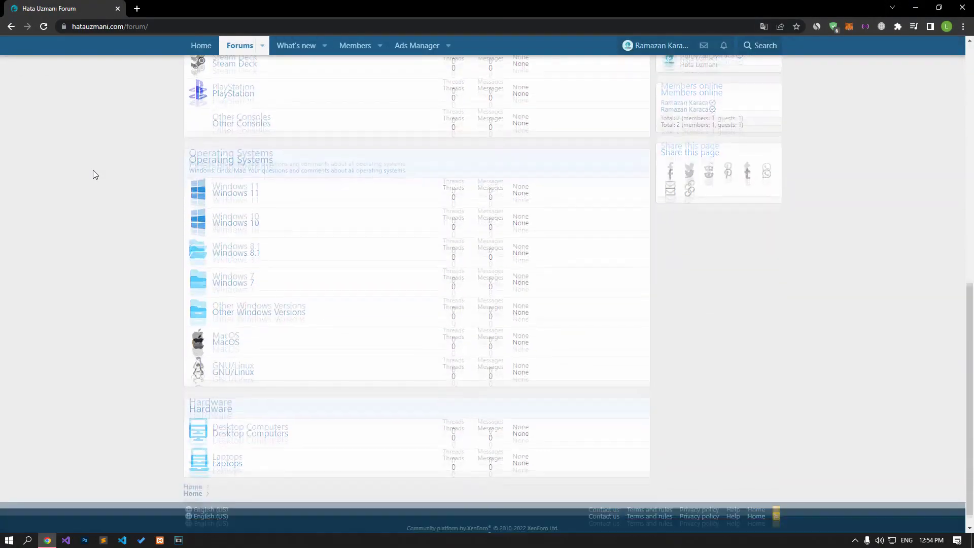
{"action": "scroll", "coordinate": [92, 171], "scroll_direction": "up", "scroll_amount": 12}
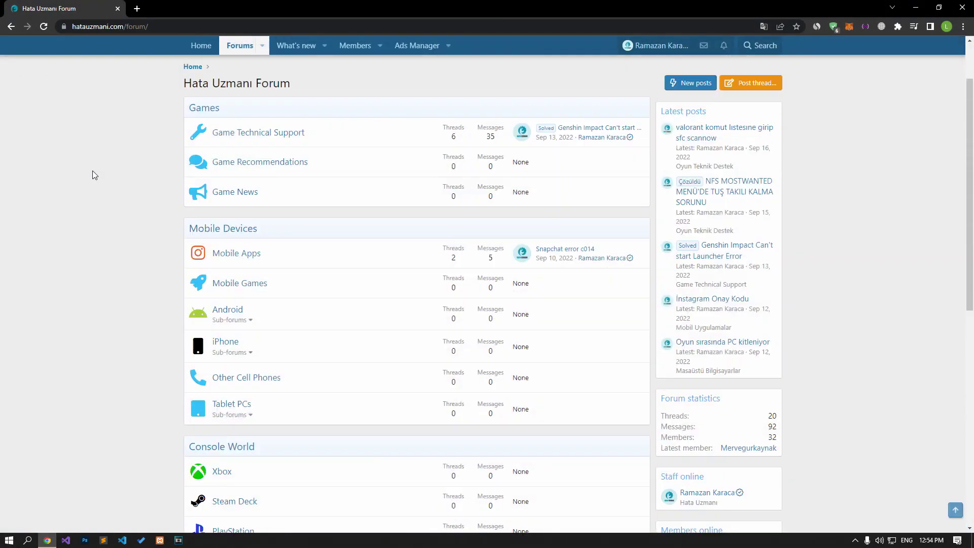
{"action": "scroll", "coordinate": [92, 171], "scroll_direction": "up", "scroll_amount": 2}
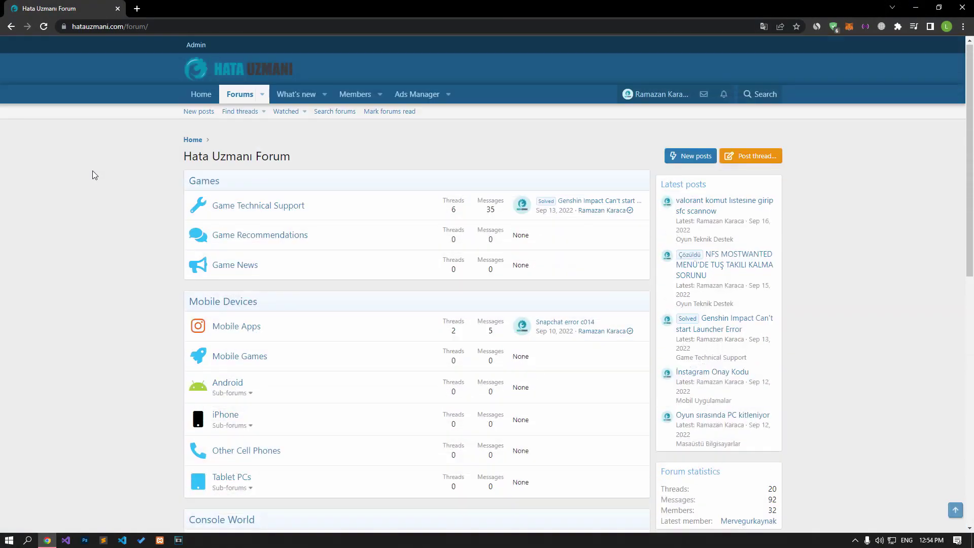
{"action": "left_click", "coordinate": [774, 158]}
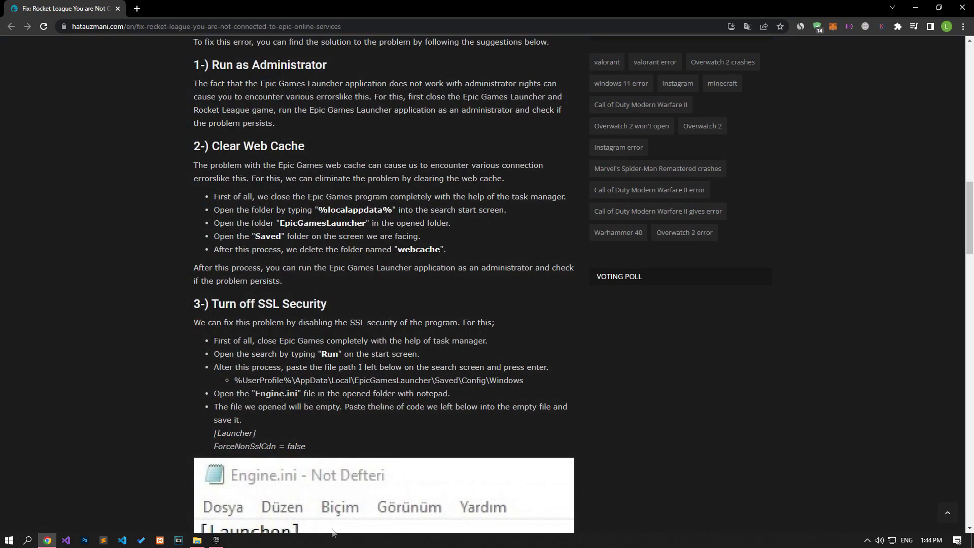
Step: End the EpicGamesLauncher process in Task Manager and close Task Manager
{"action": "right_click", "coordinate": [345, 540]}
{"action": "left_click", "coordinate": [367, 502]}
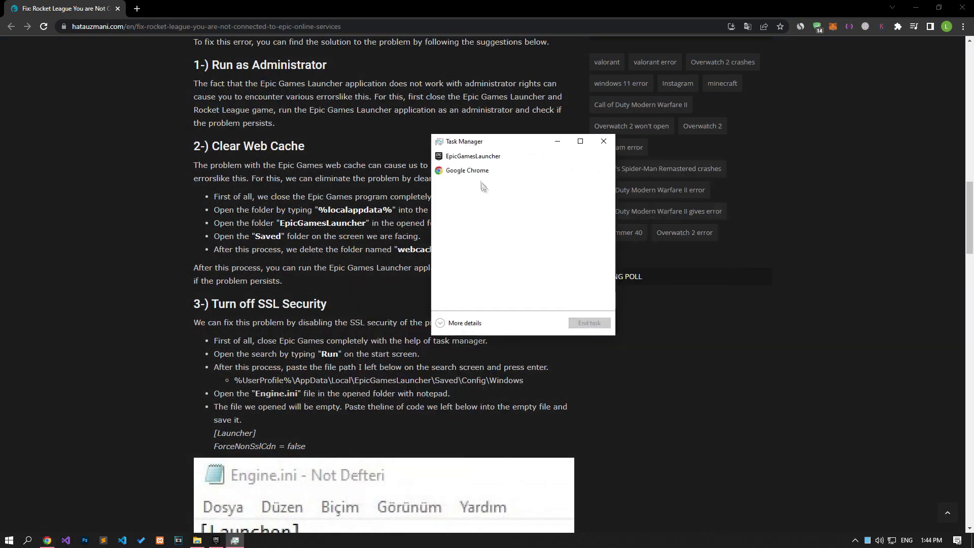
{"action": "left_click", "coordinate": [466, 158]}
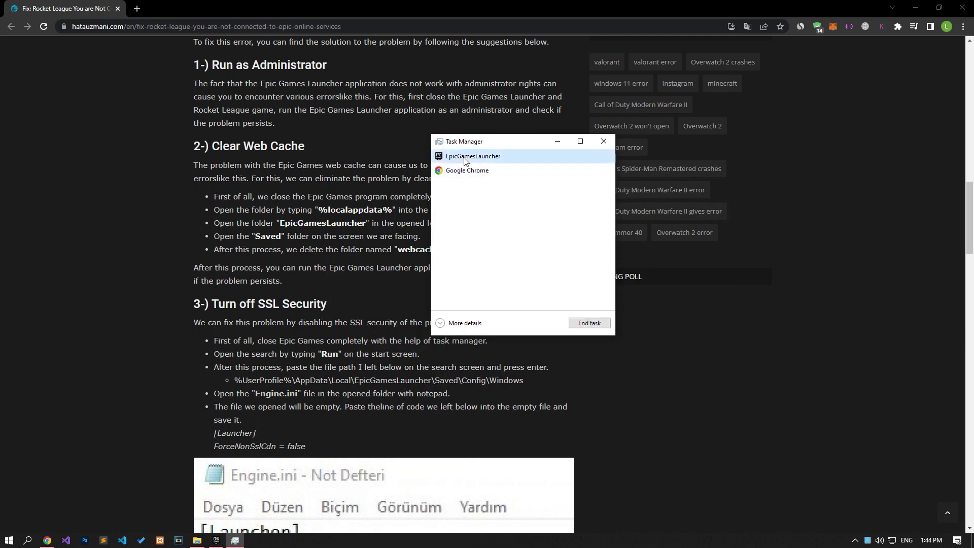
{"action": "left_click", "coordinate": [589, 323]}
{"action": "left_click", "coordinate": [598, 144]}
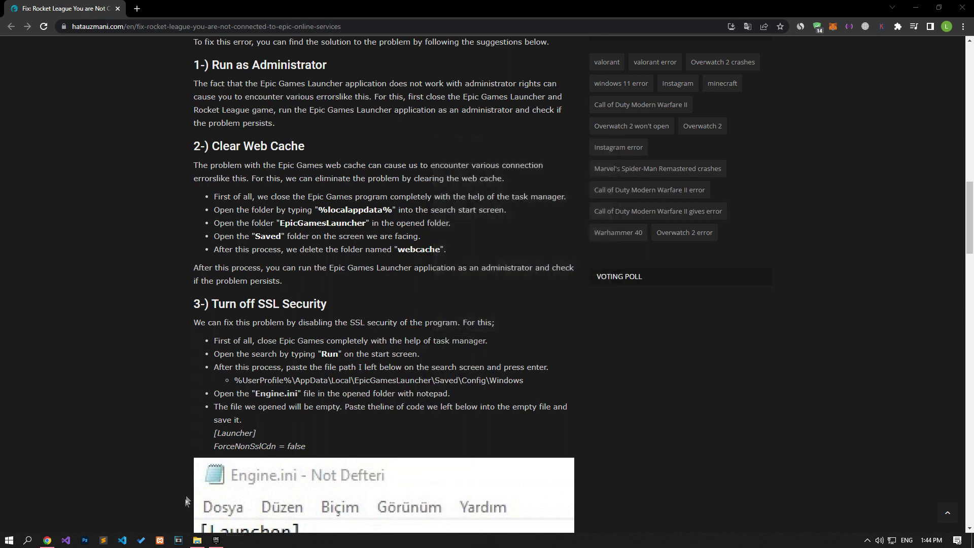
Step: Relaunch Epic Games Launcher from its shortcut using Run as administrator
{"action": "left_click", "coordinate": [197, 540]}
{"action": "double_click", "coordinate": [434, 261]}
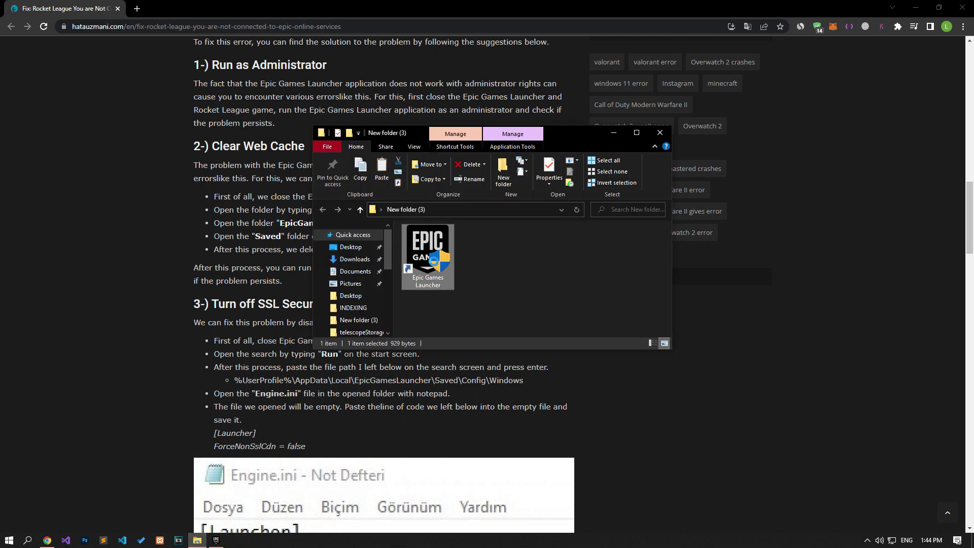
{"action": "right_click", "coordinate": [434, 243]}
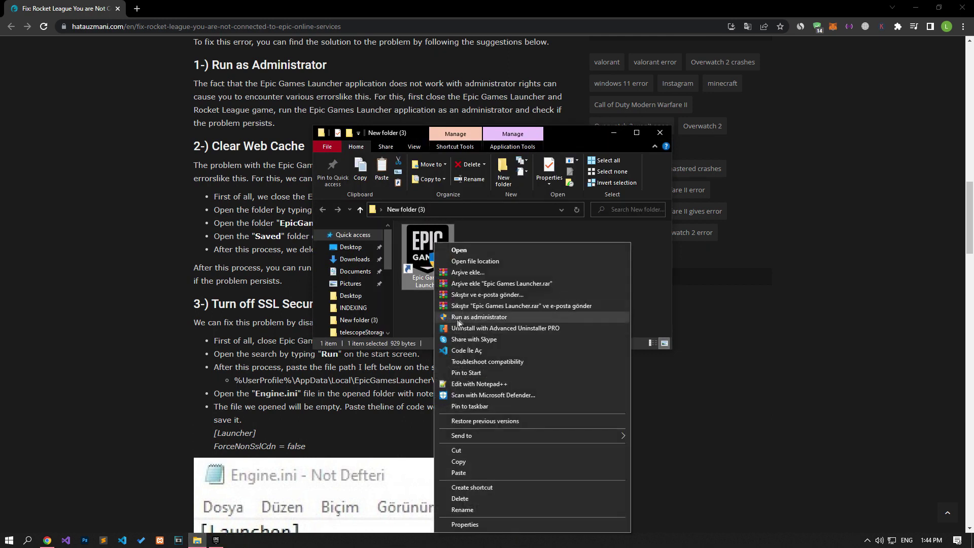
{"action": "left_click", "coordinate": [492, 317]}
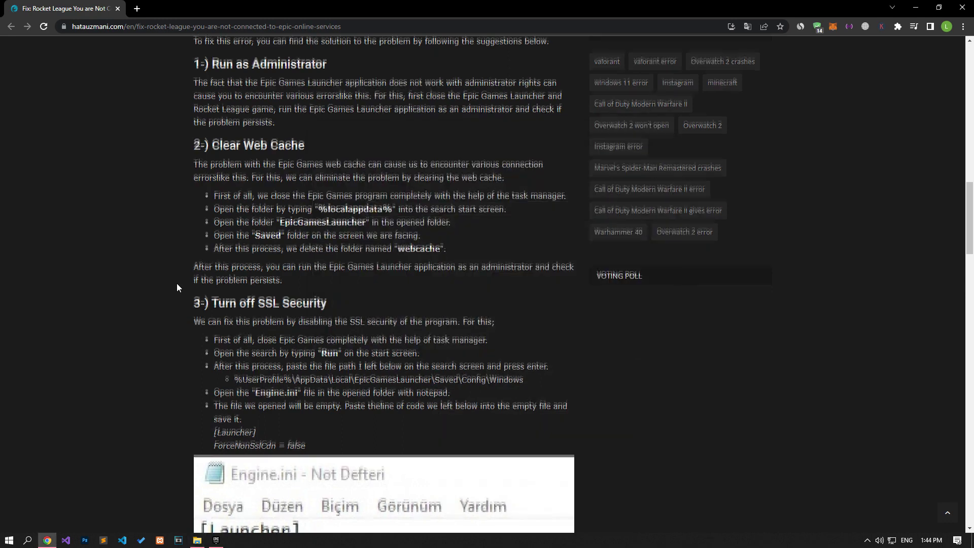
Step: Open %localappdata%\EpicGamesLauncher\Saved and select the webcache_4430 folder
{"action": "scroll", "coordinate": [177, 287], "scroll_direction": "down", "scroll_amount": 2}
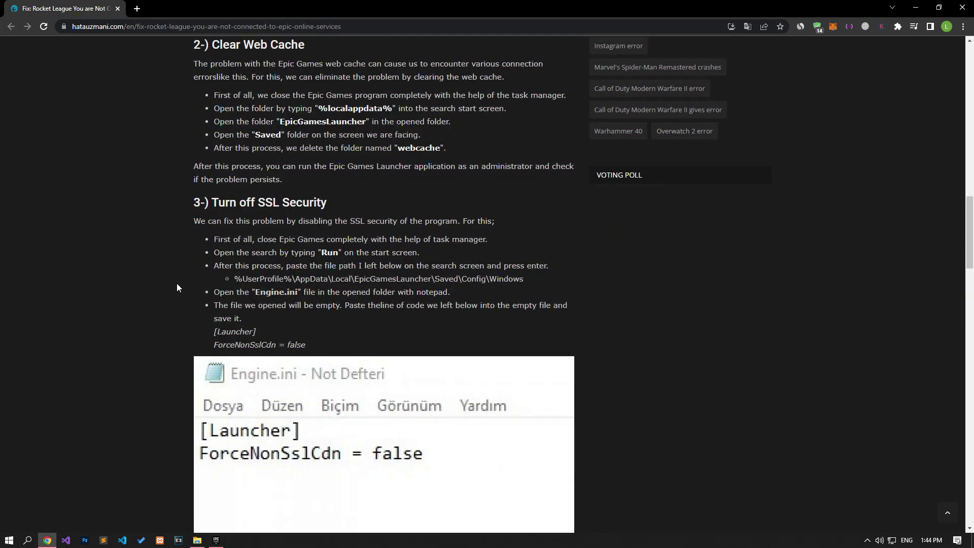
{"action": "left_click", "coordinate": [9, 539]}
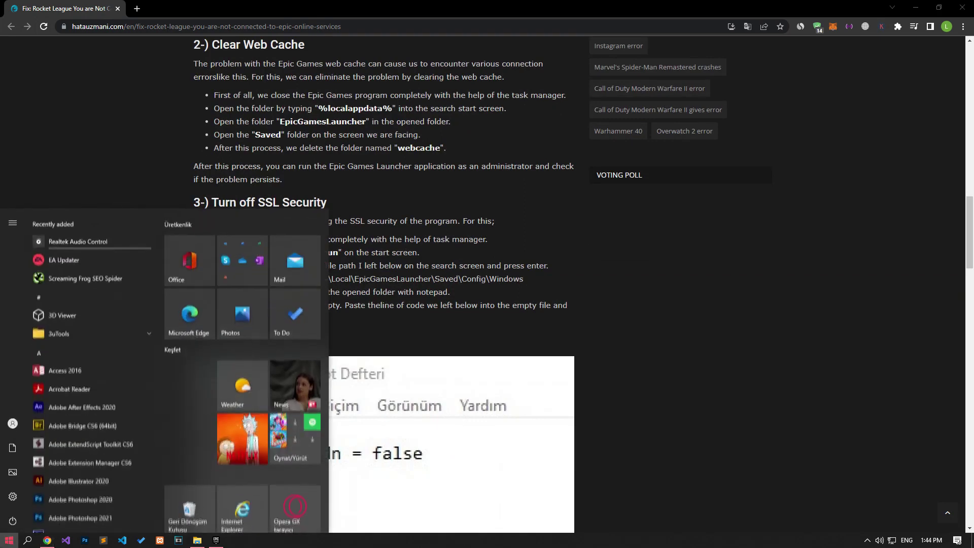
{"action": "type", "text": "%localap"}
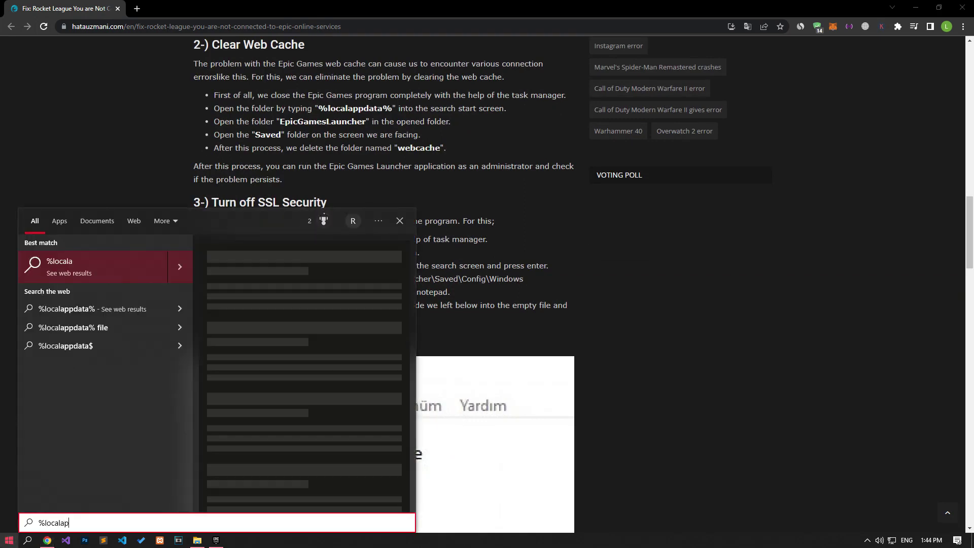
{"action": "type", "text": "pdata%"}
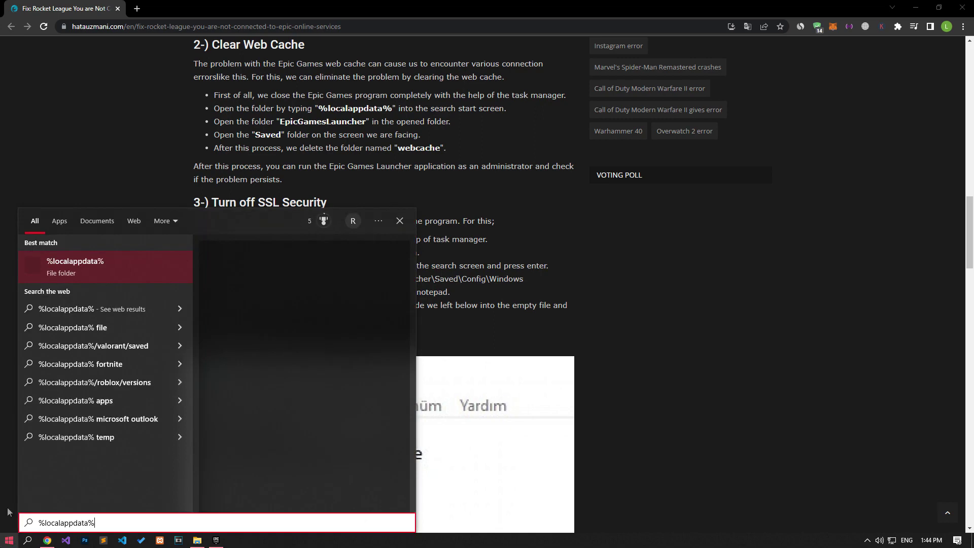
{"action": "left_click", "coordinate": [94, 268]}
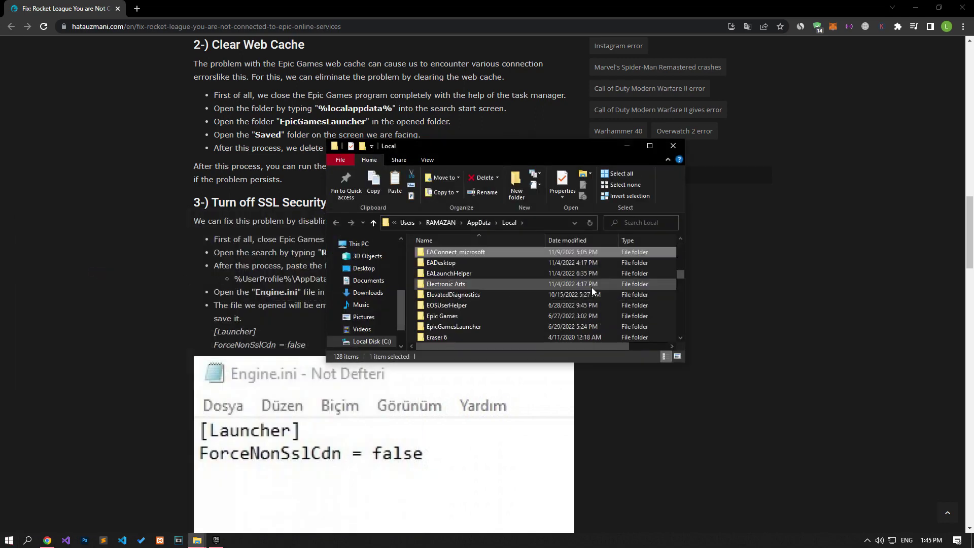
{"action": "left_click", "coordinate": [591, 286]}
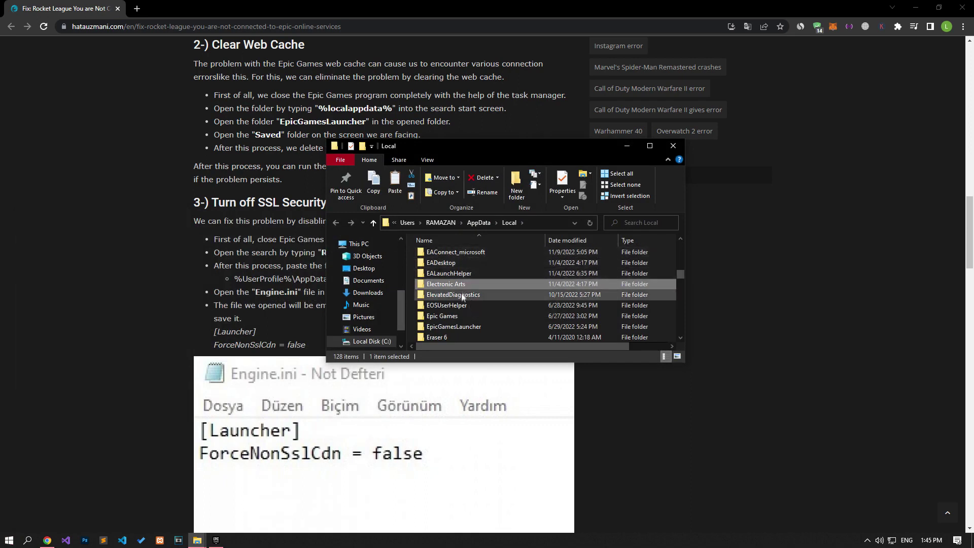
{"action": "left_click", "coordinate": [462, 296]}
{"action": "left_click", "coordinate": [459, 328]}
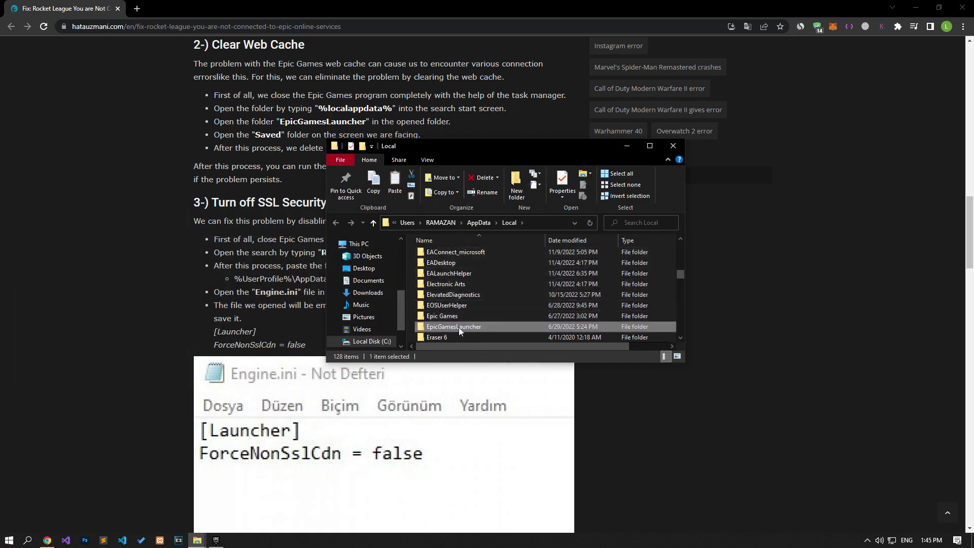
{"action": "double_click", "coordinate": [500, 327]}
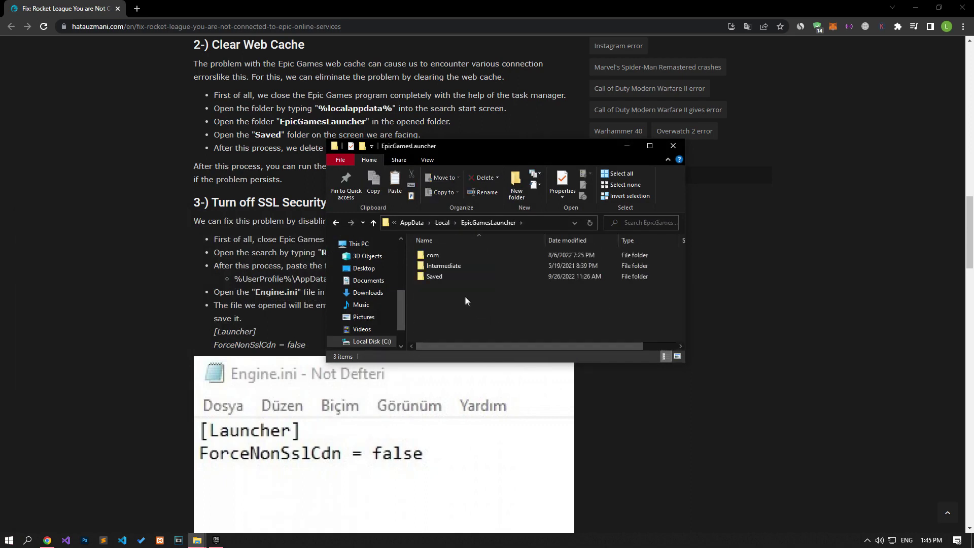
{"action": "left_click", "coordinate": [437, 277]}
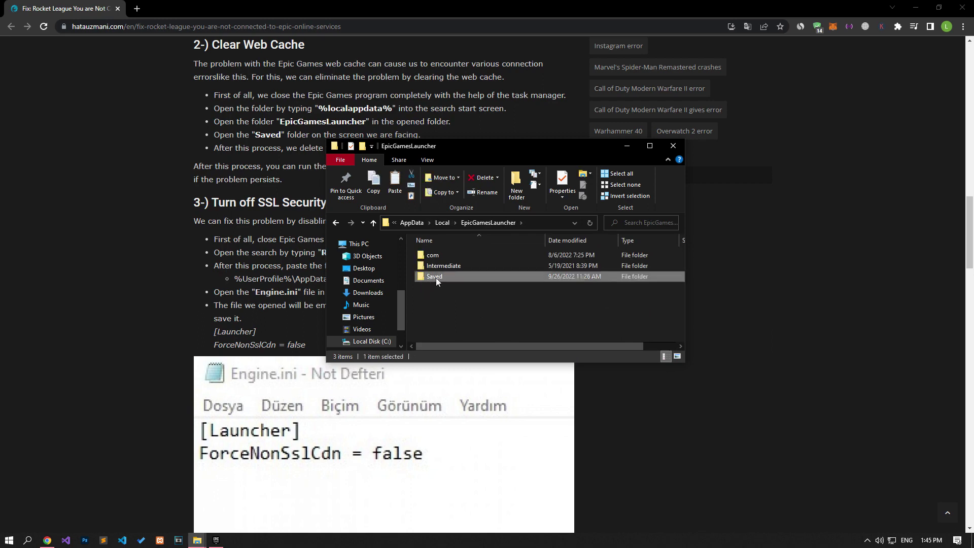
{"action": "double_click", "coordinate": [437, 278]}
{"action": "left_click_drag", "start_coordinate": [457, 145], "coordinate": [555, 134]}
{"action": "left_click", "coordinate": [549, 277]}
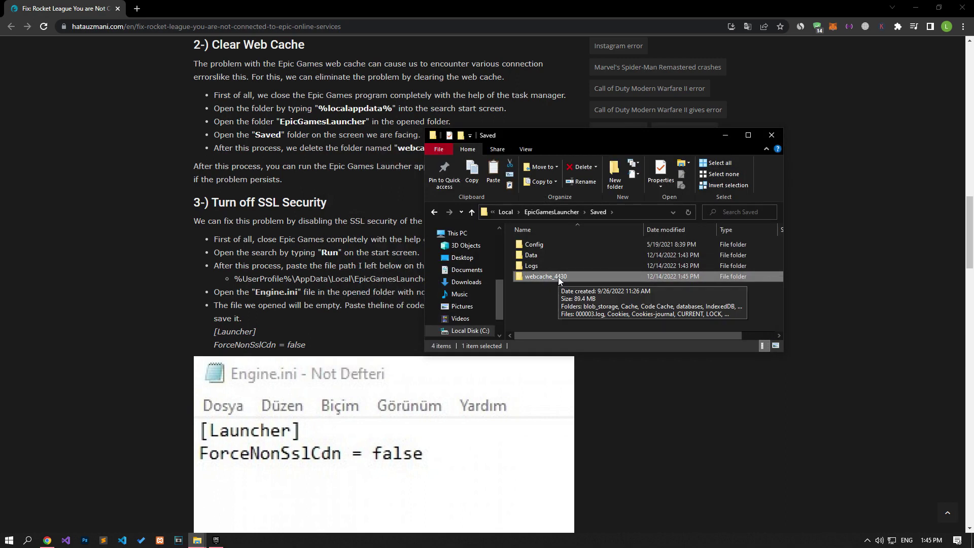
Step: End the running EpicGamesLauncher process in Task Manager again
{"action": "right_click", "coordinate": [422, 540]}
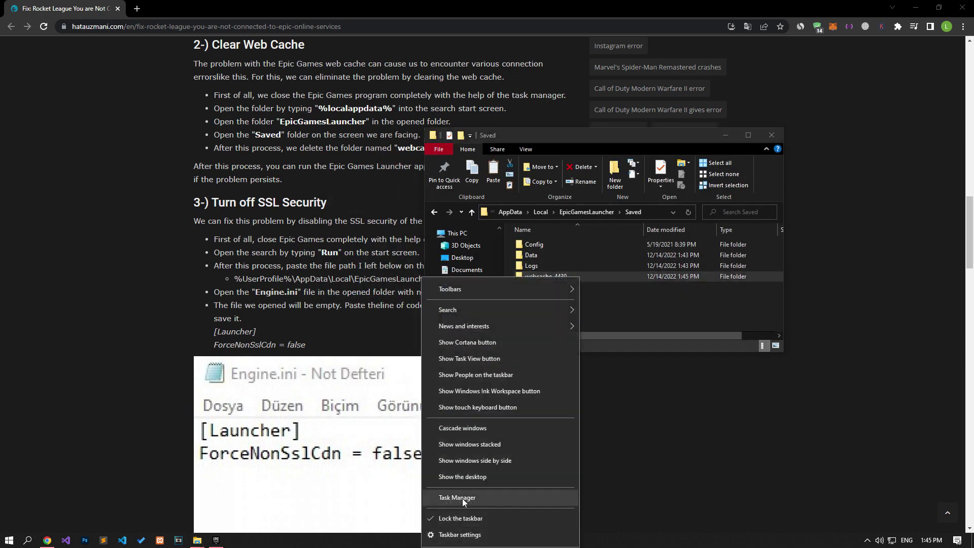
{"action": "left_click", "coordinate": [461, 498]}
{"action": "left_click", "coordinate": [478, 161]}
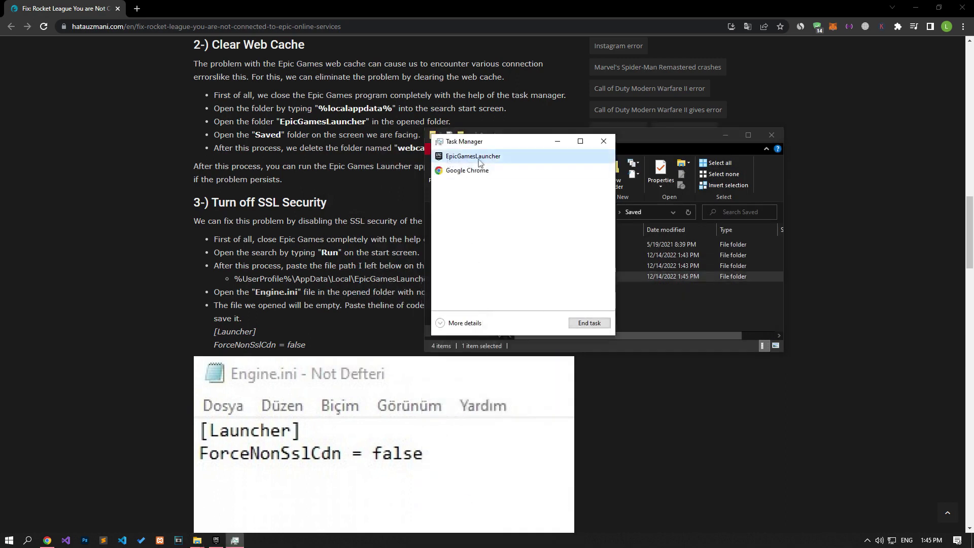
{"action": "left_click", "coordinate": [579, 325]}
{"action": "left_click_drag", "start_coordinate": [497, 142], "coordinate": [448, 143]}
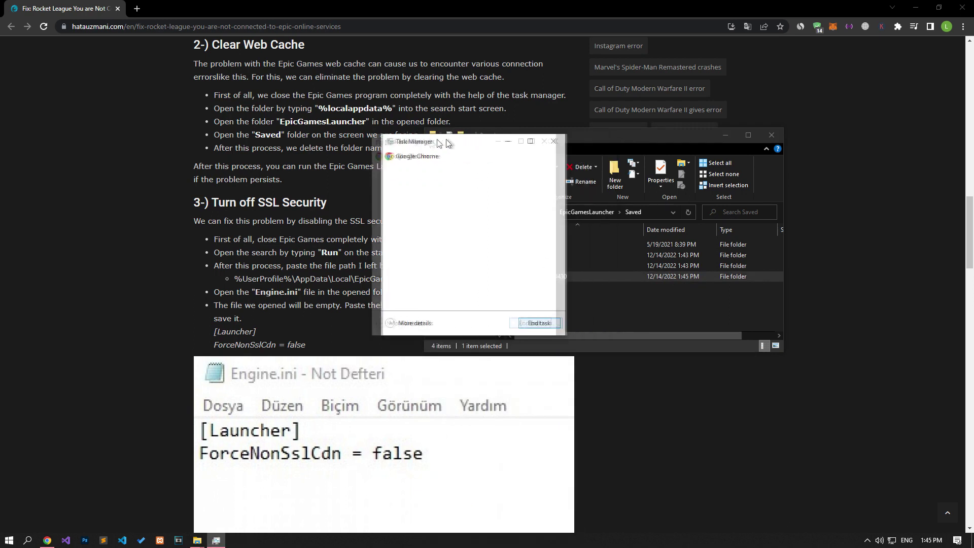
{"action": "left_click", "coordinate": [514, 141]}
Step: Delete the webcache_4430 folder and close the Saved folder window
{"action": "left_click", "coordinate": [540, 299]}
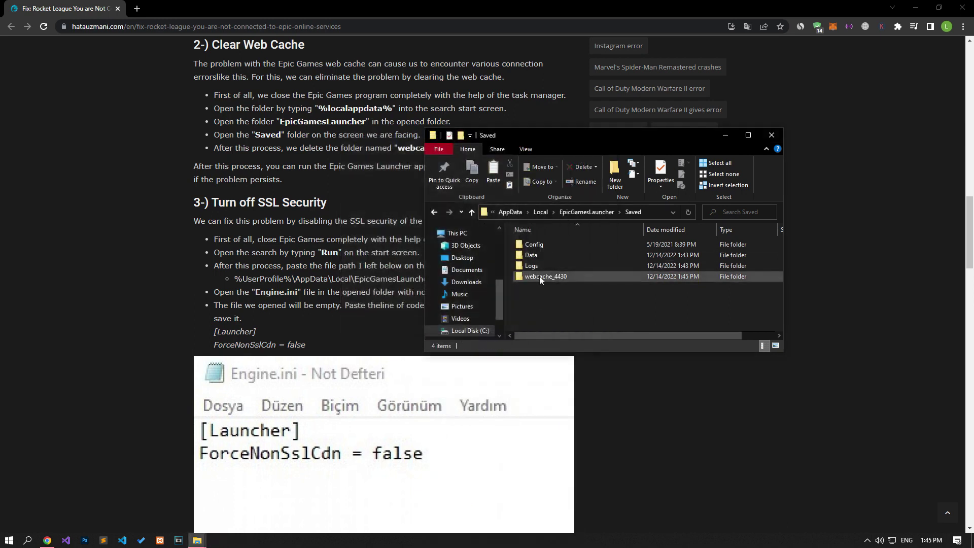
{"action": "left_click", "coordinate": [540, 277]}
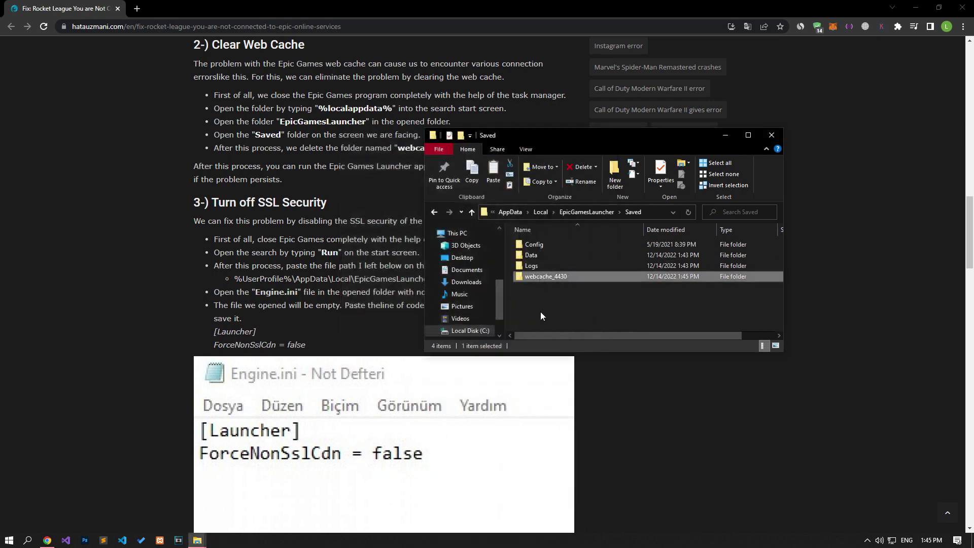
{"action": "key", "text": "Delete"}
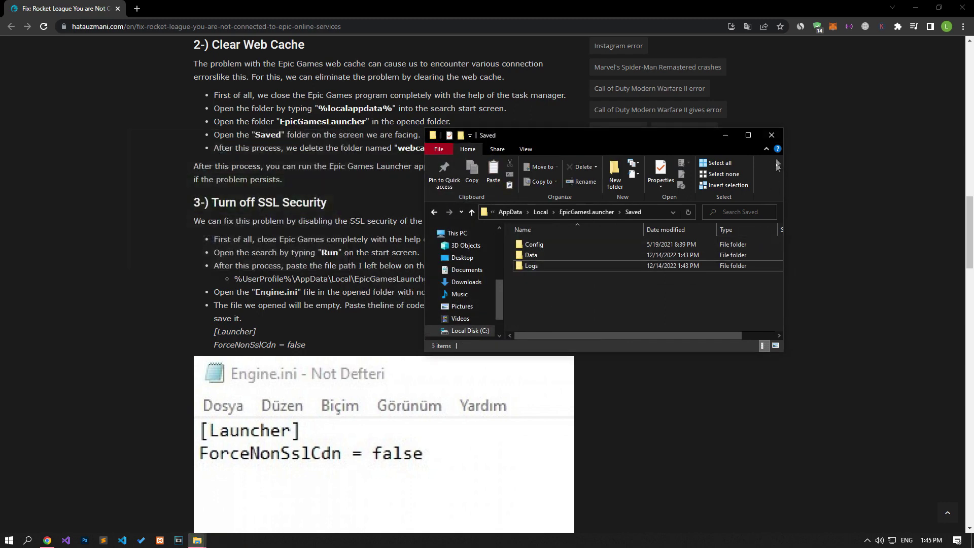
{"action": "left_click", "coordinate": [776, 139]}
Step: Open the article's Config\Windows folder path through the Run dialog
{"action": "scroll", "coordinate": [176, 269], "scroll_direction": "down", "scroll_amount": 3}
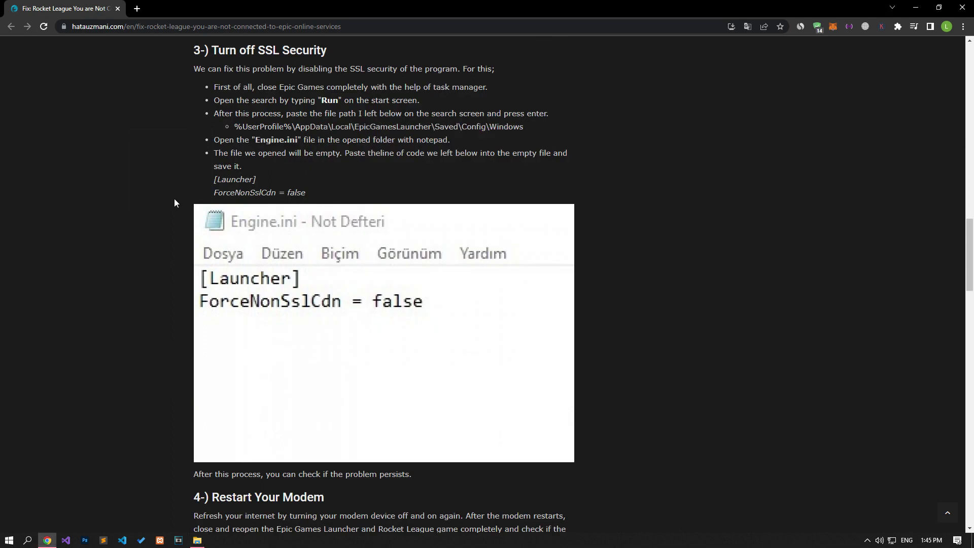
{"action": "left_click", "coordinate": [9, 540]}
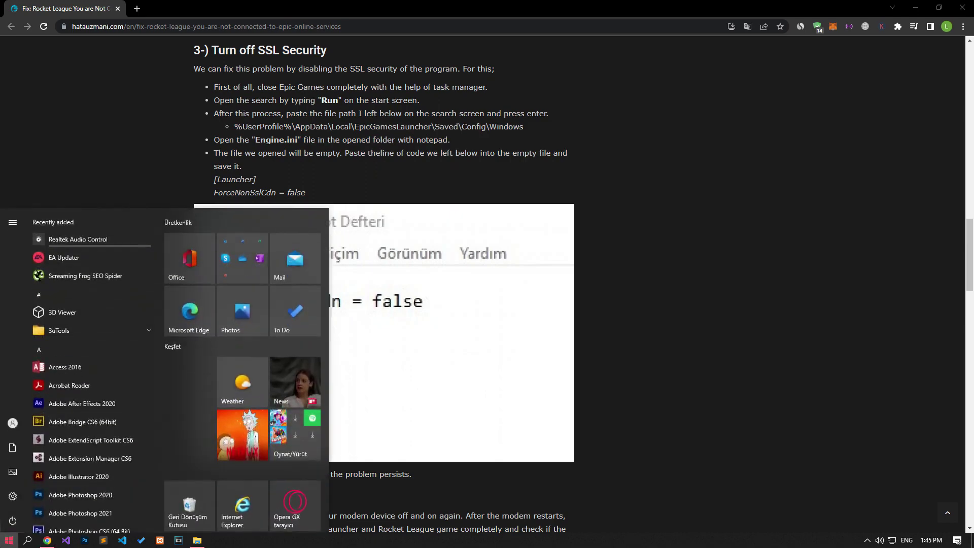
{"action": "type", "text": "run"}
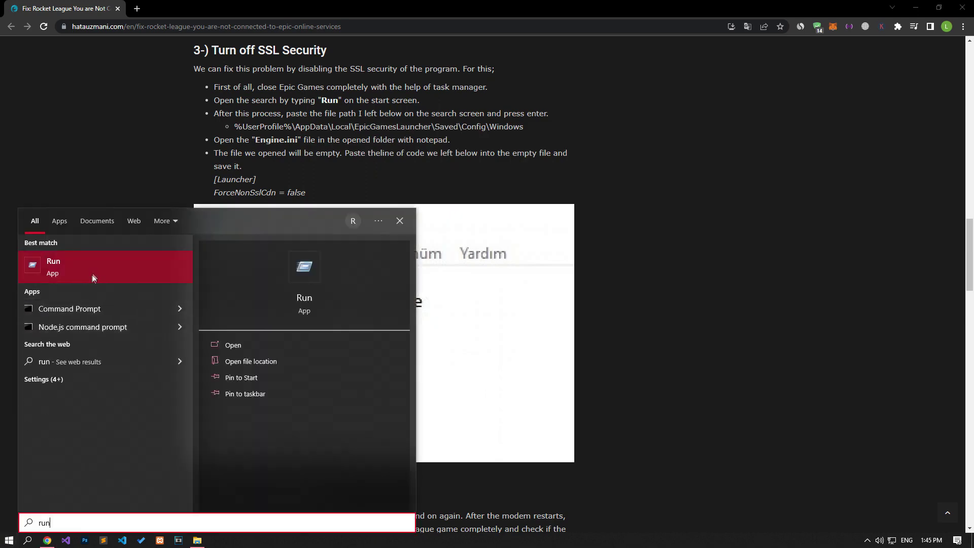
{"action": "left_click", "coordinate": [94, 278]}
{"action": "left_click_drag", "start_coordinate": [235, 126], "coordinate": [532, 128]}
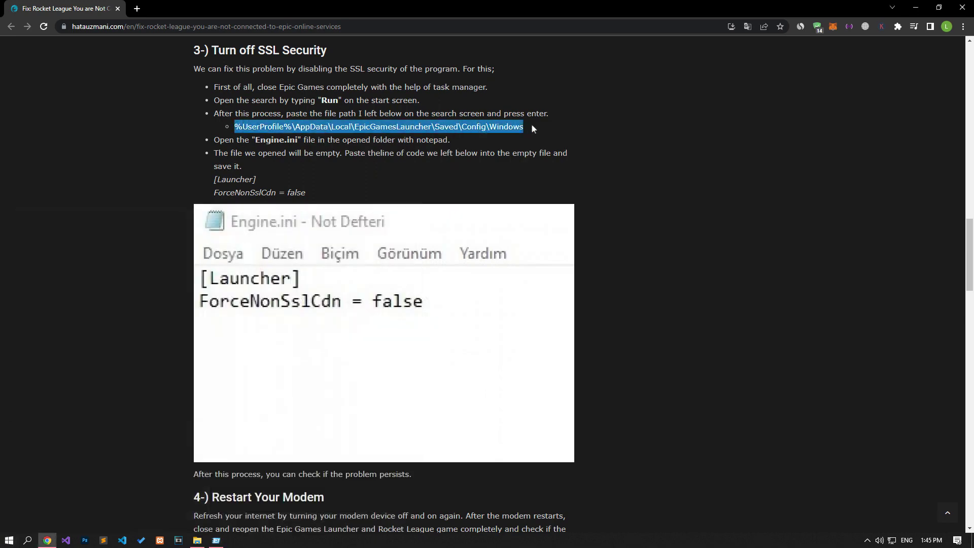
{"action": "right_click", "coordinate": [531, 128]}
{"action": "left_click", "coordinate": [512, 131]}
{"action": "key", "text": "alt+Tab"}
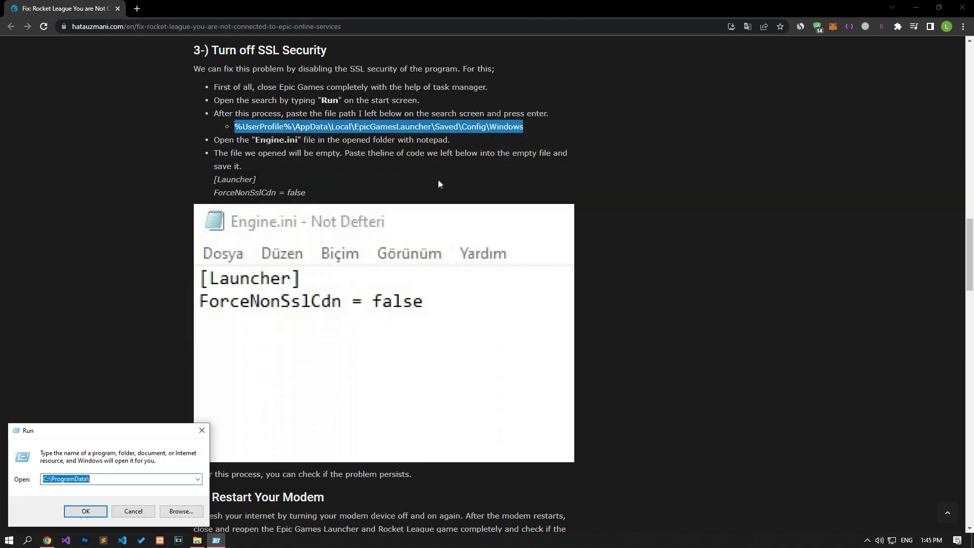
{"action": "key", "text": "ctrl+v"}
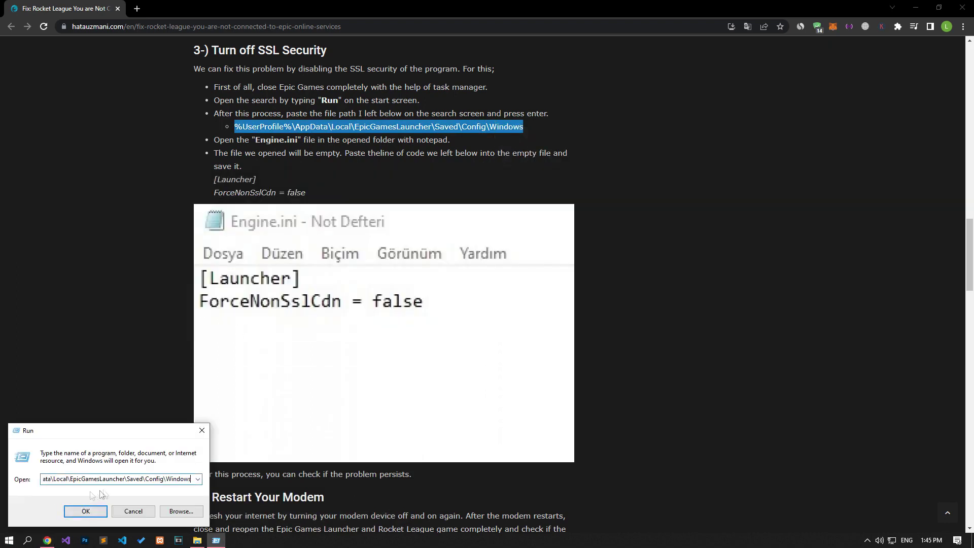
{"action": "left_click", "coordinate": [98, 513]}
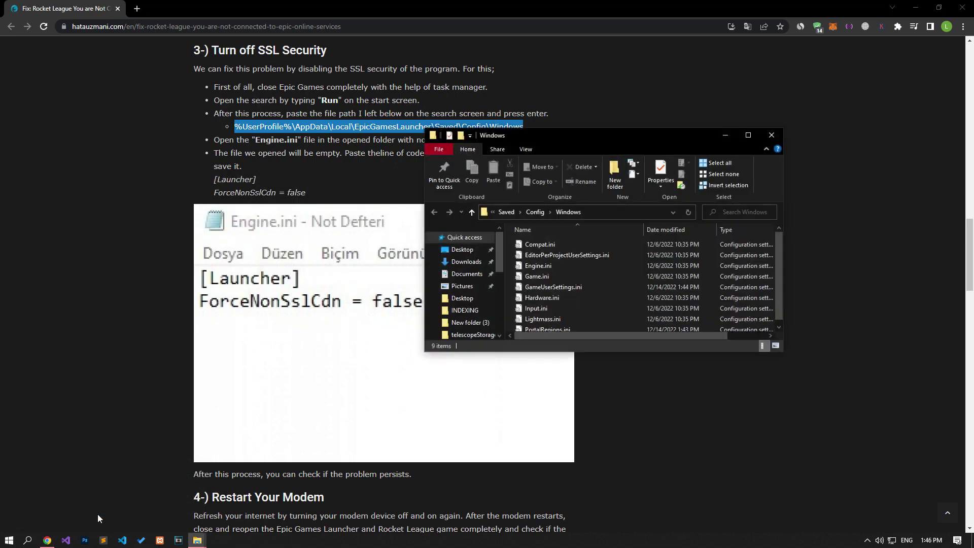
Step: Replace Engine.ini's contents with [Launcher] ForceNonSslCdn = false, save it, and close Notepad
{"action": "left_click", "coordinate": [531, 266]}
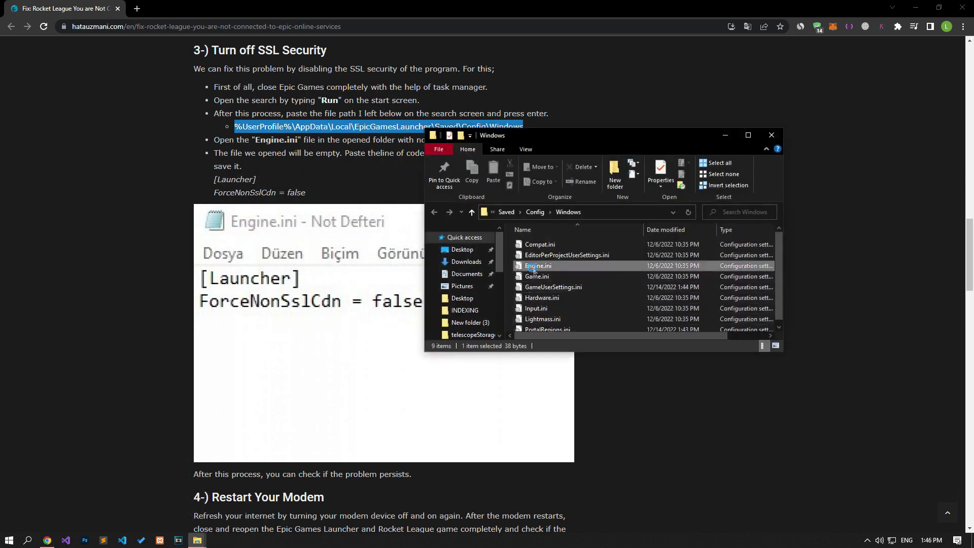
{"action": "double_click", "coordinate": [541, 267]}
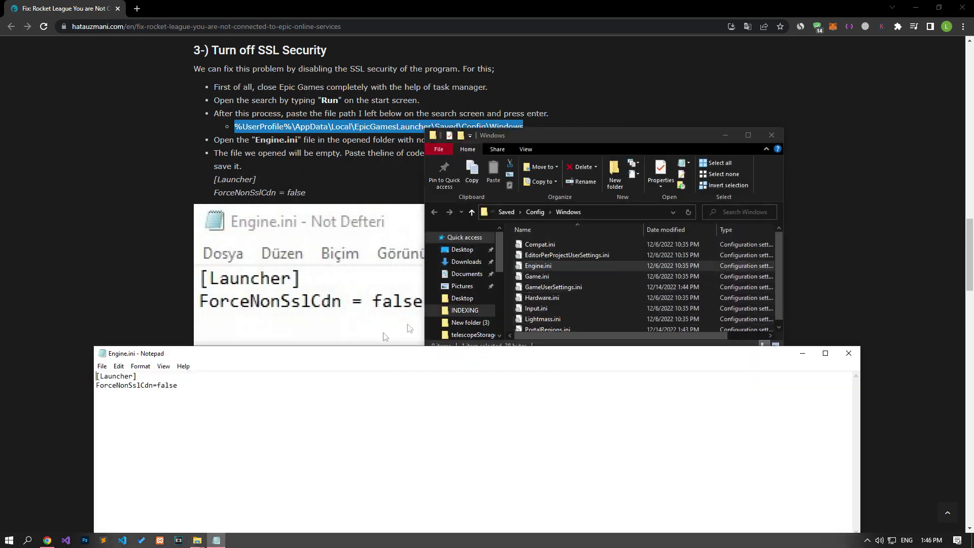
{"action": "left_click_drag", "start_coordinate": [213, 180], "coordinate": [322, 192]}
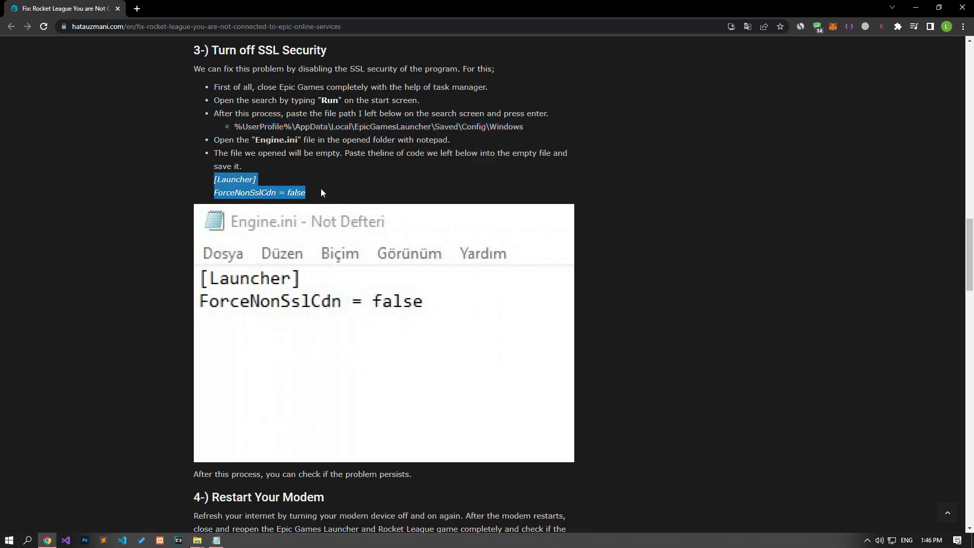
{"action": "right_click", "coordinate": [245, 181]}
{"action": "left_click", "coordinate": [265, 187]}
{"action": "left_click", "coordinate": [216, 540]}
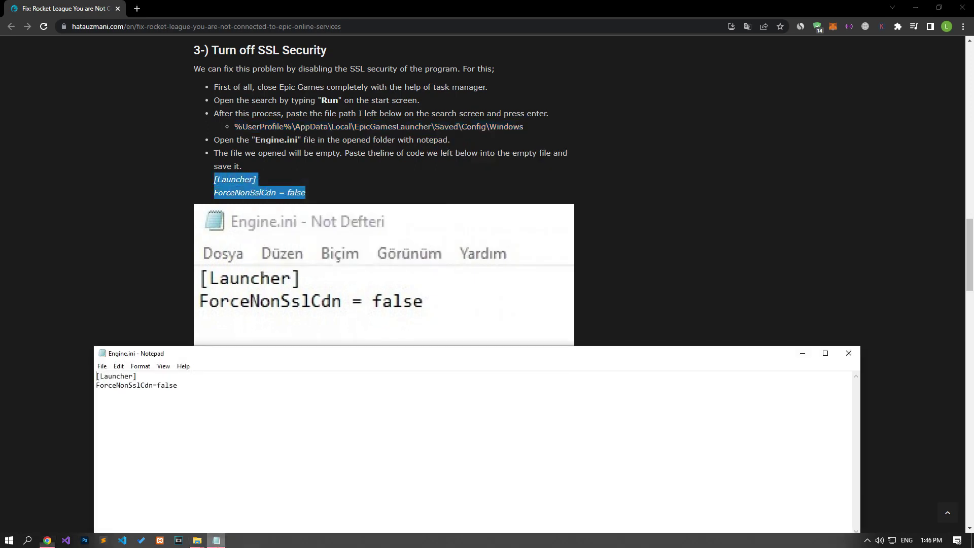
{"action": "key", "text": "ctrl+a"}
{"action": "key", "text": "ctrl+v"}
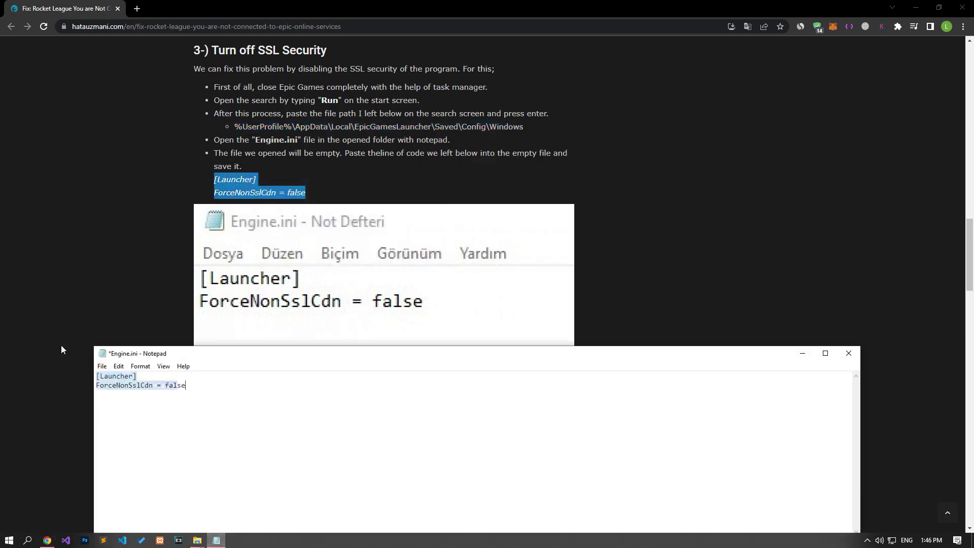
{"action": "left_click", "coordinate": [108, 371]}
{"action": "left_click", "coordinate": [109, 413]}
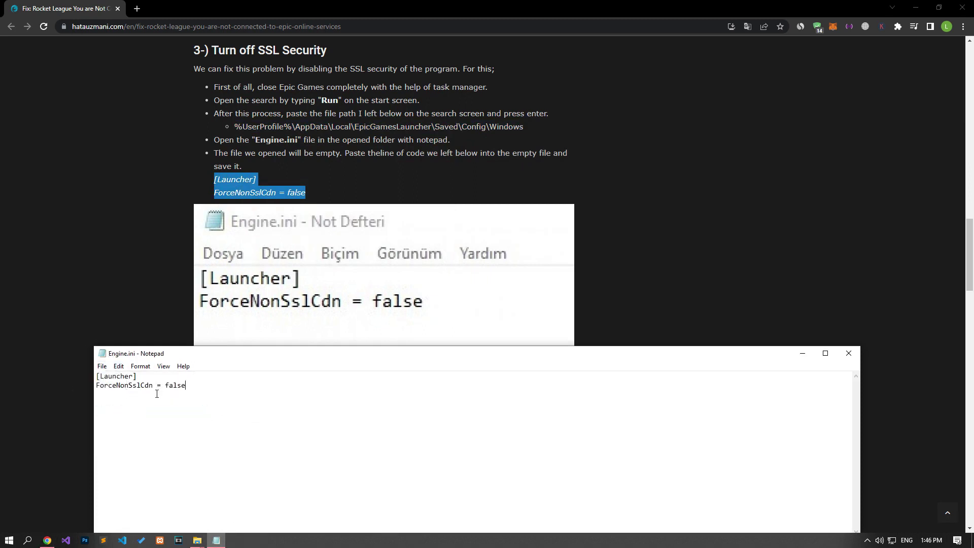
{"action": "left_click", "coordinate": [848, 353]}
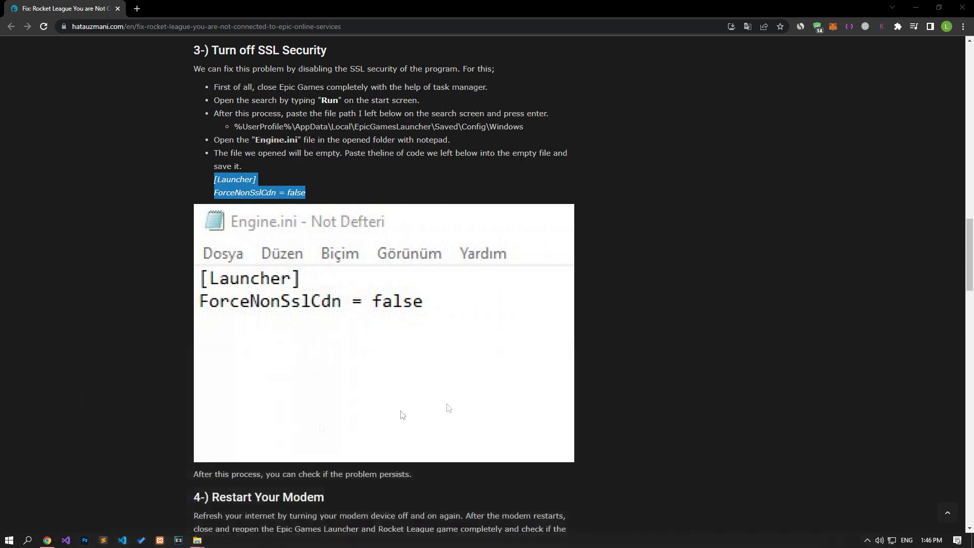
Step: Close the Config\Windows folder window and switch to the New folder (3) window
{"action": "mouse_move", "coordinate": [197, 541]}
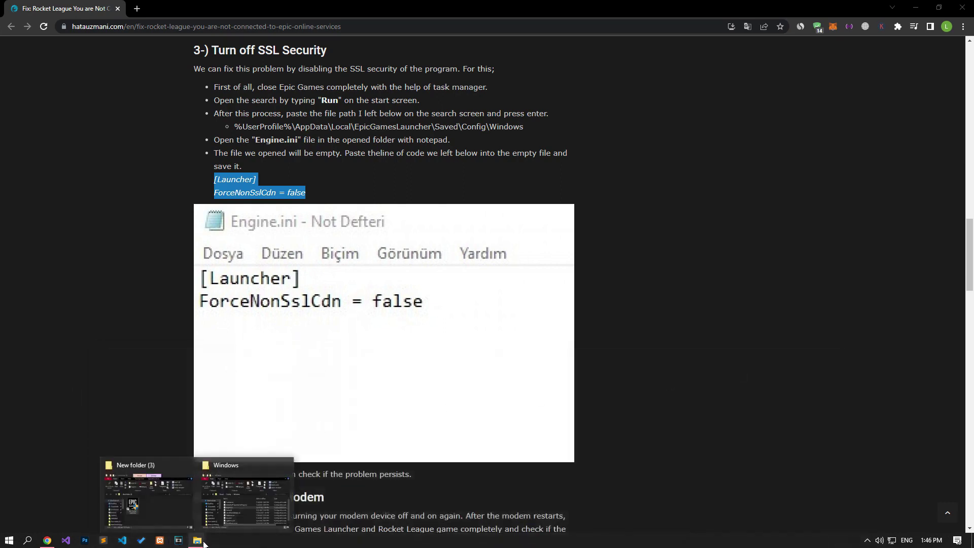
{"action": "left_click", "coordinate": [254, 497]}
{"action": "left_click", "coordinate": [772, 135]}
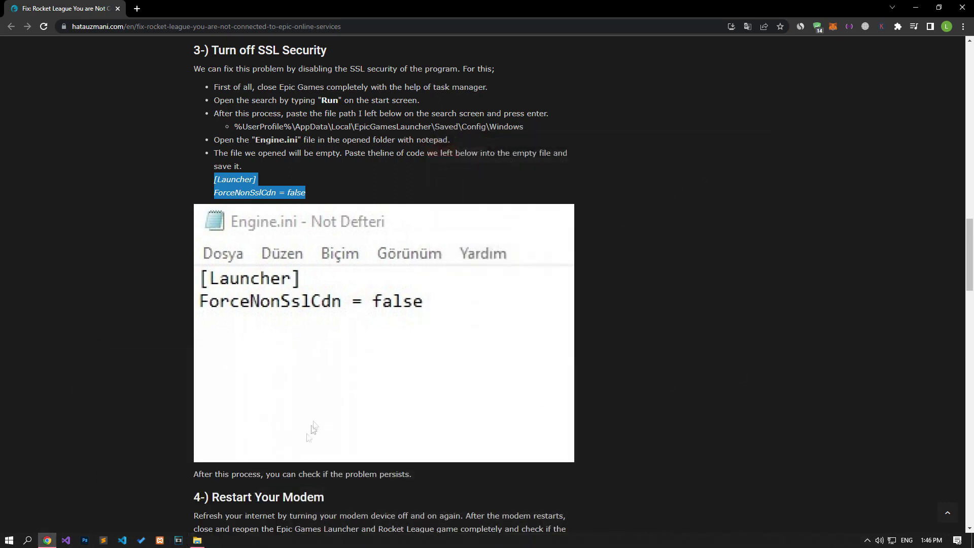
{"action": "left_click", "coordinate": [205, 542]}
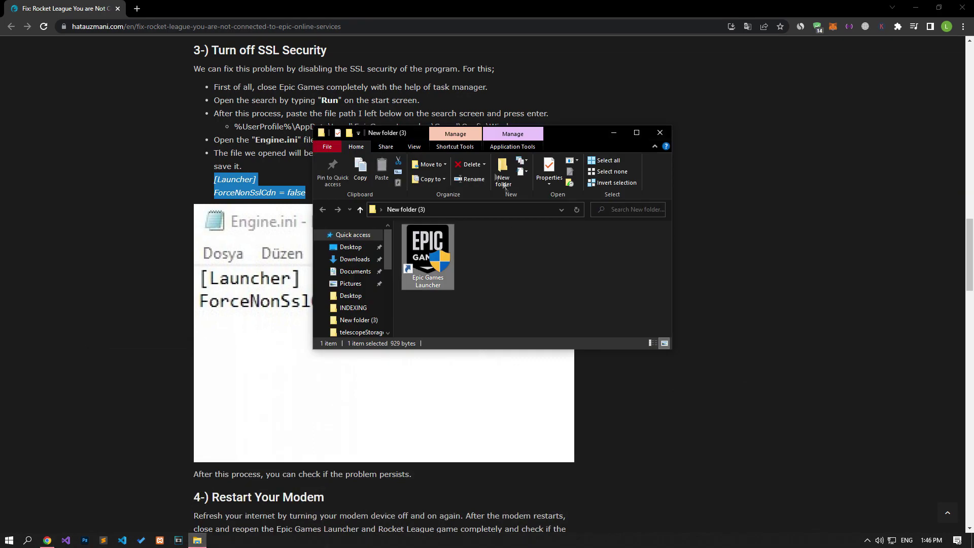
Step: Return to the article and scroll down to section 5, Register Another DNS Server
{"action": "left_click", "coordinate": [143, 240]}
{"action": "scroll", "coordinate": [143, 241], "scroll_direction": "down", "scroll_amount": 9}
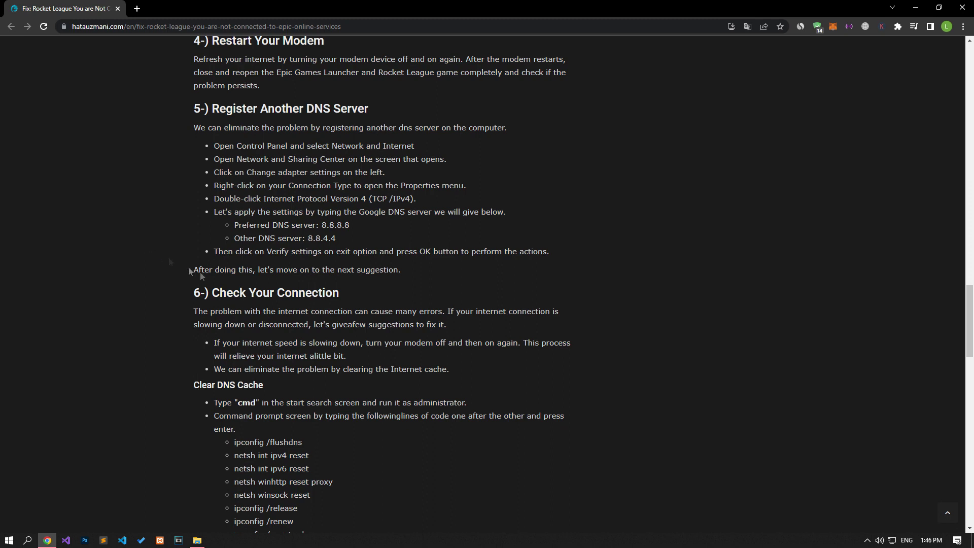
Step: Set the Ethernet adapter's IPv4 DNS servers to 8.8.8.8 and 8.8.4.4 and confirm
{"action": "right_click", "coordinate": [889, 538]}
{"action": "left_click", "coordinate": [885, 525]}
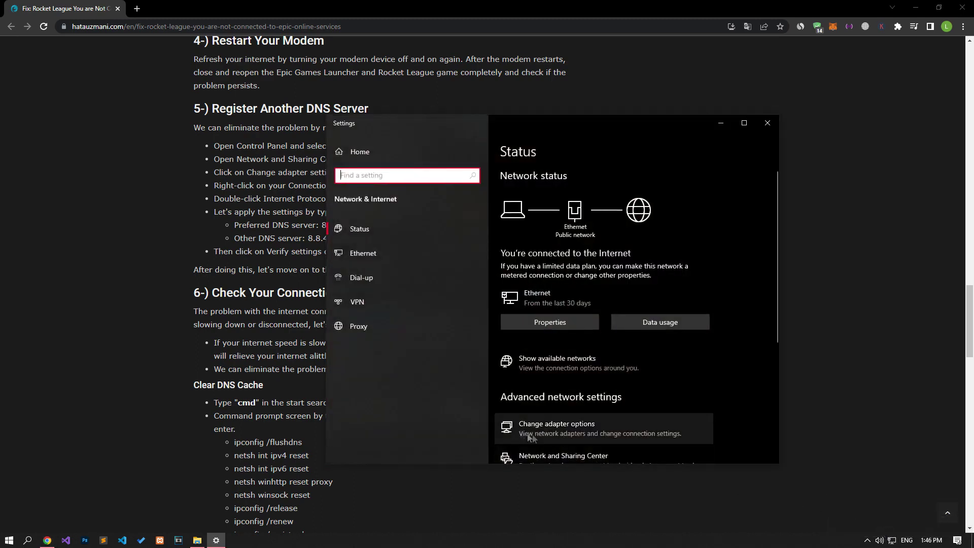
{"action": "left_click", "coordinate": [591, 427]}
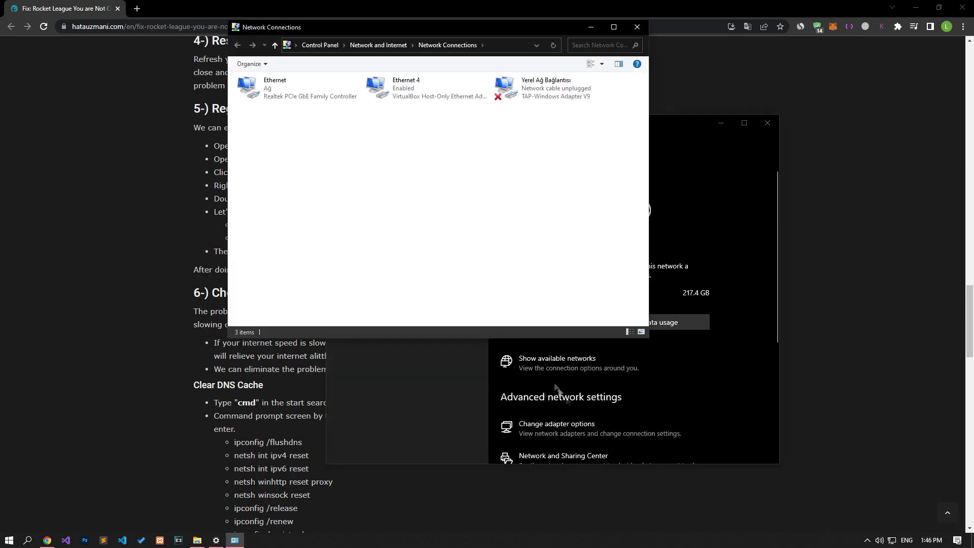
{"action": "right_click", "coordinate": [290, 89]}
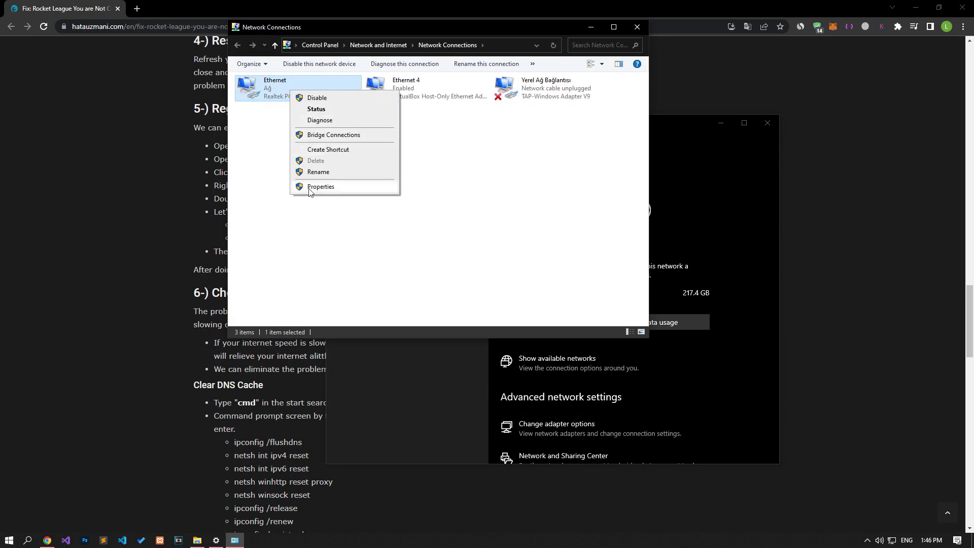
{"action": "left_click", "coordinate": [327, 187]}
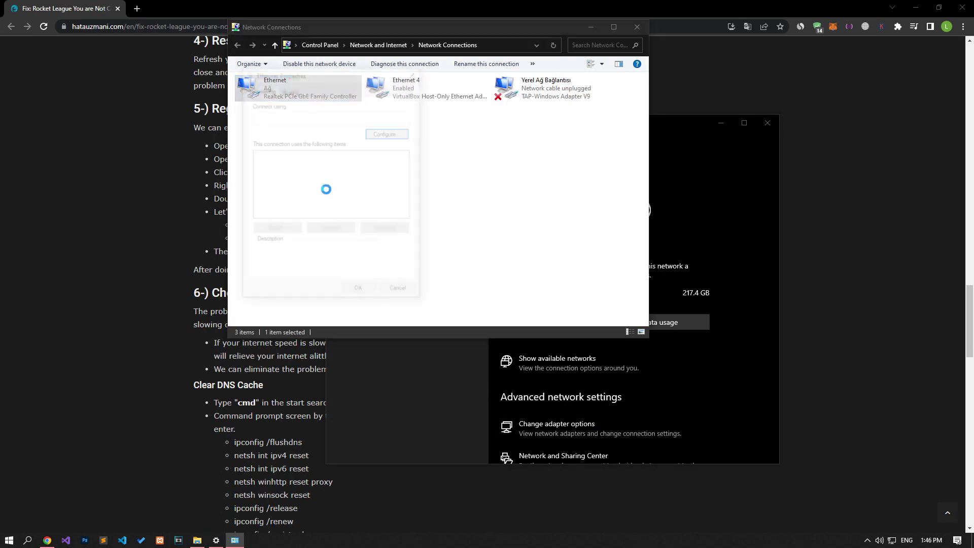
{"action": "left_click", "coordinate": [327, 191]}
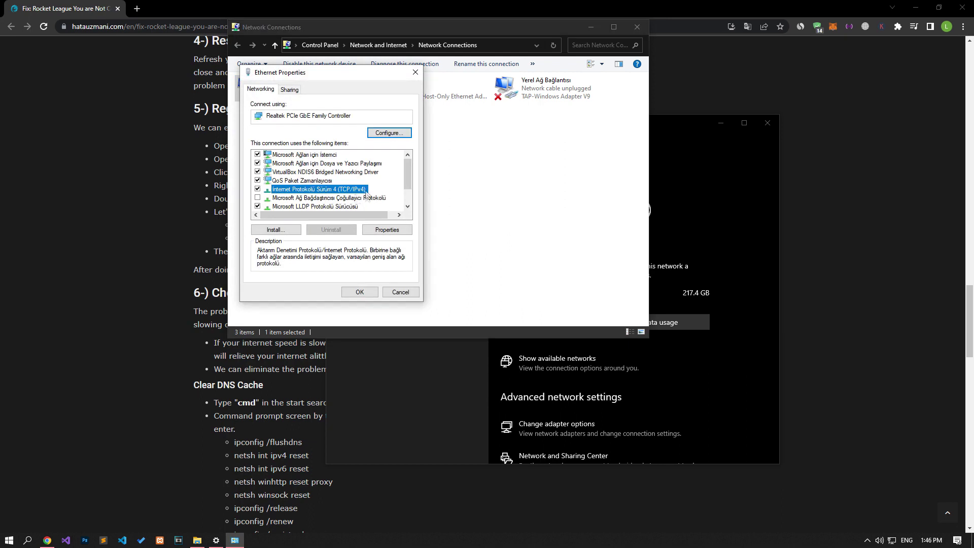
{"action": "double_click", "coordinate": [350, 191]}
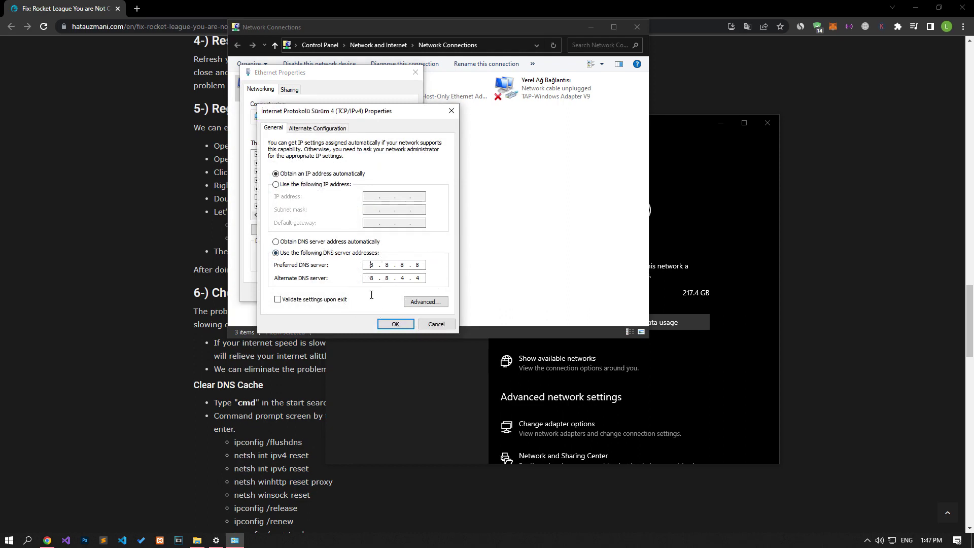
{"action": "left_click", "coordinate": [394, 322]}
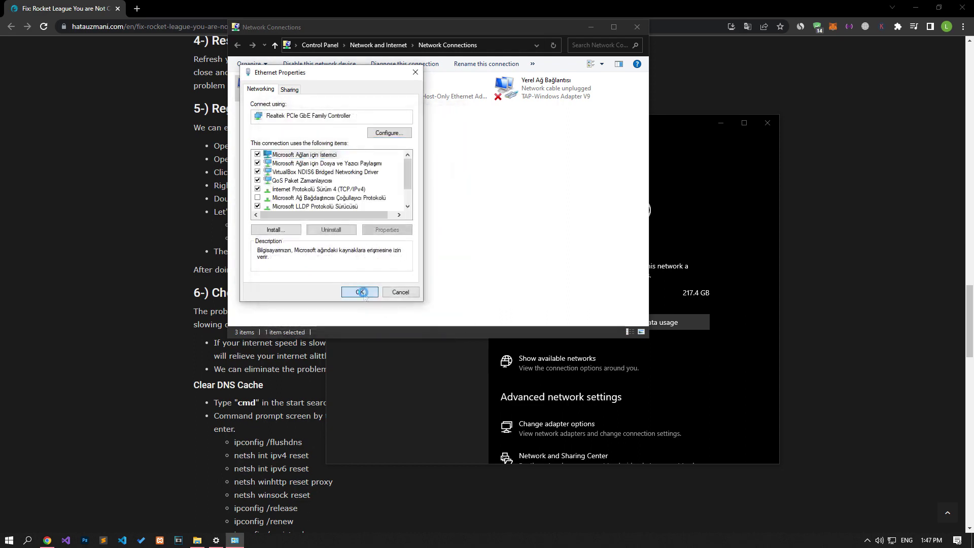
{"action": "left_click", "coordinate": [364, 289]}
{"action": "left_click", "coordinate": [644, 28]}
Step: Close network settings and launch Command Prompt as administrator via a cmd search
{"action": "left_click", "coordinate": [766, 123]}
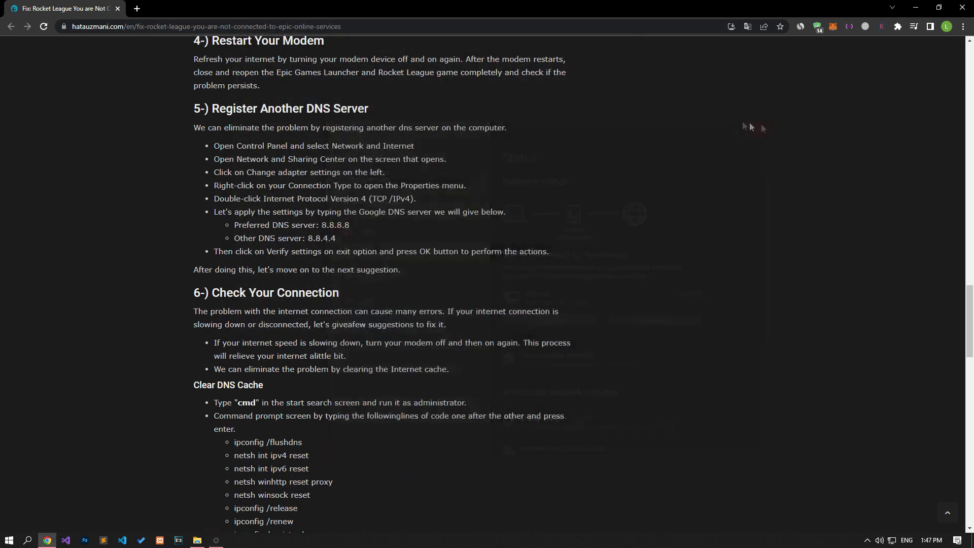
{"action": "left_click", "coordinate": [9, 540]}
{"action": "type", "text": "cmd"}
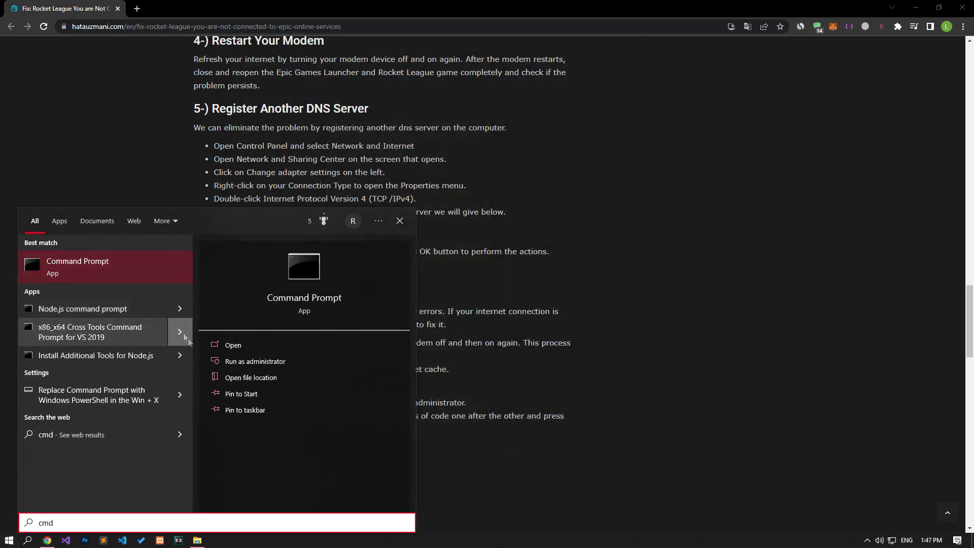
{"action": "left_click", "coordinate": [247, 362]}
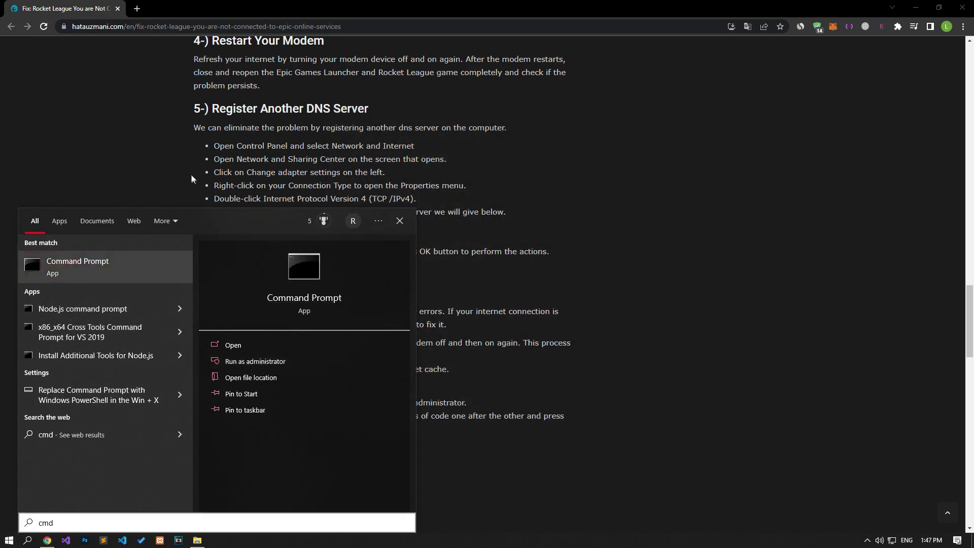
{"action": "left_click_drag", "start_coordinate": [143, 51], "coordinate": [542, 107]}
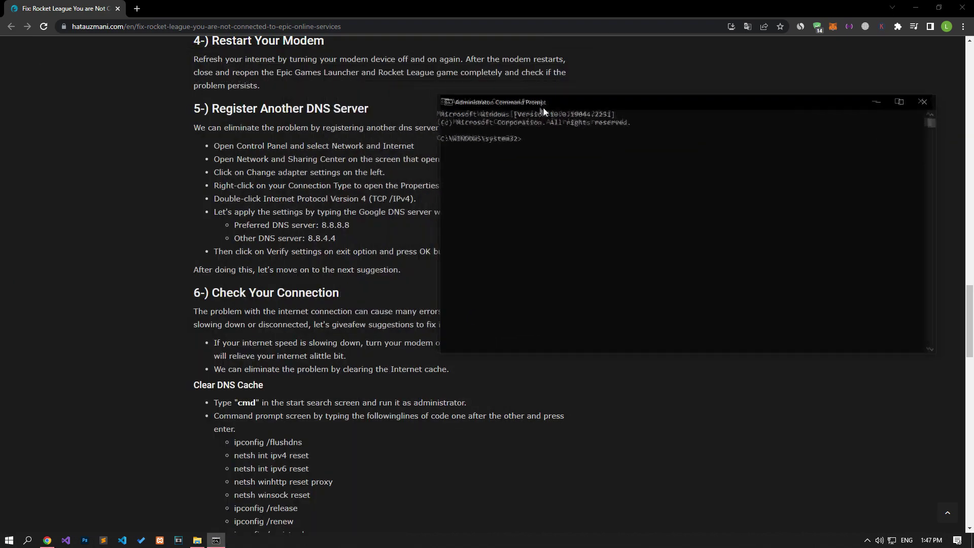
{"action": "scroll", "coordinate": [239, 372], "scroll_direction": "down", "scroll_amount": 3}
Step: Run ipconfig /flushdns, the netsh ipv4/ipv6/winhttp/winsock resets, and ipconfig /release, /renew, /registerdns
{"action": "triple_click", "coordinate": [267, 239]}
{"action": "triple_click", "coordinate": [271, 252]}
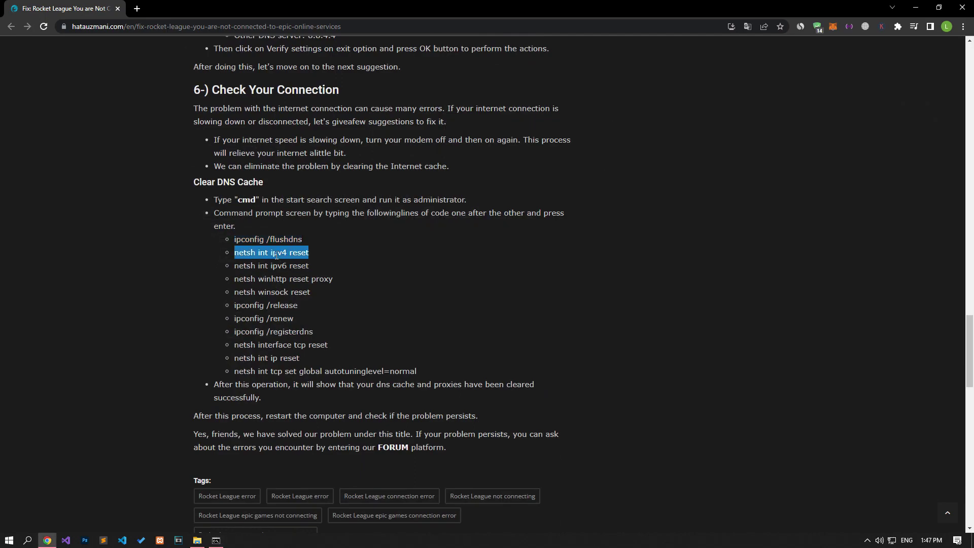
{"action": "triple_click", "coordinate": [270, 265]}
{"action": "triple_click", "coordinate": [277, 278]}
{"action": "triple_click", "coordinate": [272, 292]}
{"action": "triple_click", "coordinate": [266, 305]}
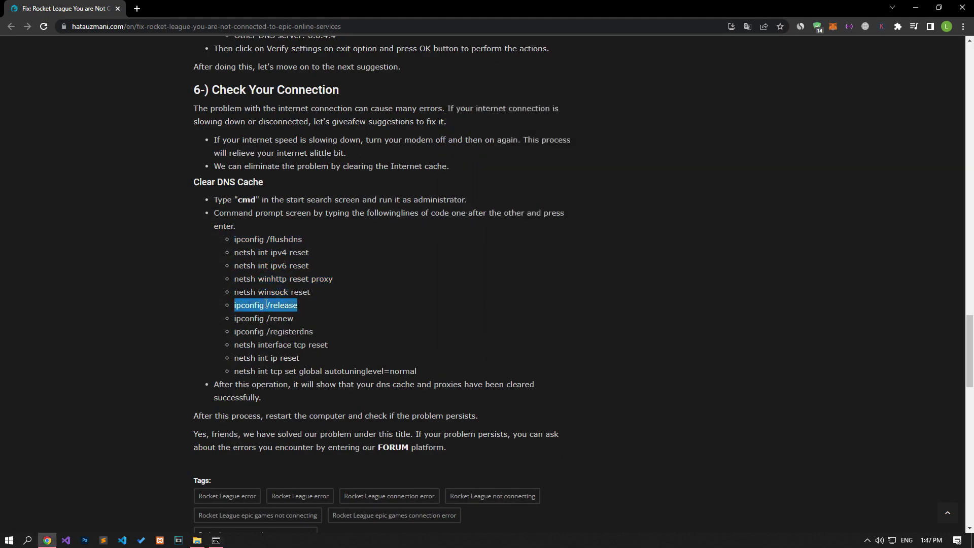
{"action": "triple_click", "coordinate": [264, 318]}
{"action": "triple_click", "coordinate": [273, 331]}
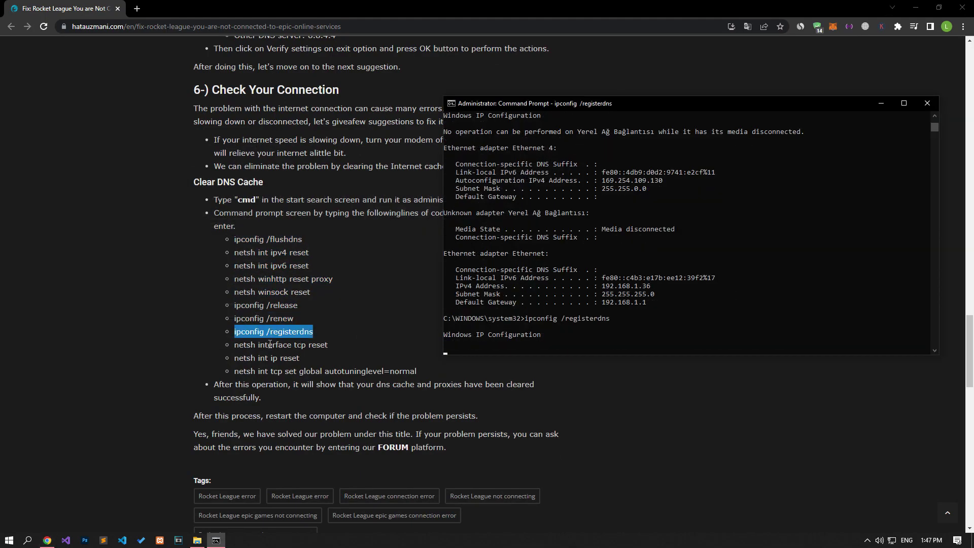
Step: Run netsh interface tcp reset, netsh int ip reset and autotuninglevel=normal, then view power options
{"action": "triple_click", "coordinate": [270, 344]}
{"action": "triple_click", "coordinate": [263, 357]}
{"action": "triple_click", "coordinate": [274, 371]}
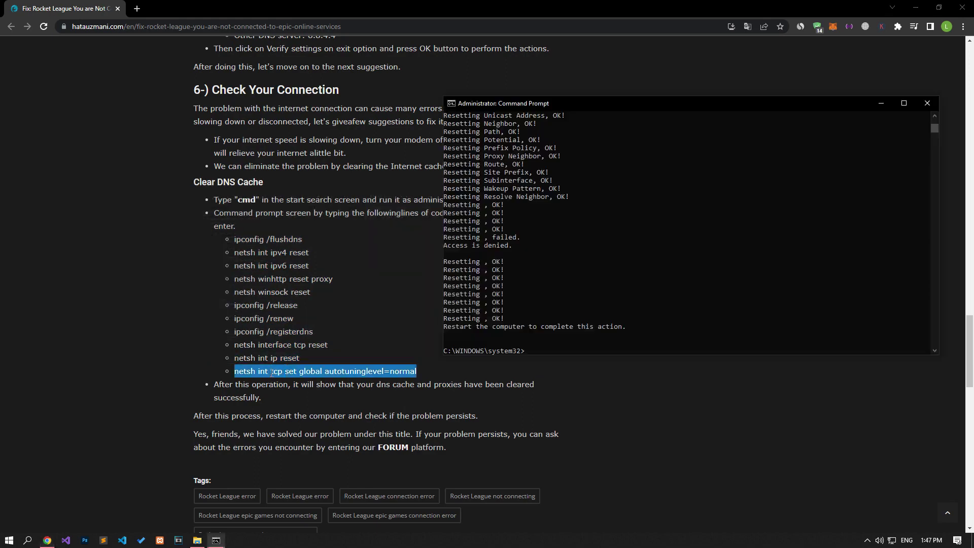
{"action": "left_click", "coordinate": [9, 538]}
{"action": "left_click", "coordinate": [9, 525]}
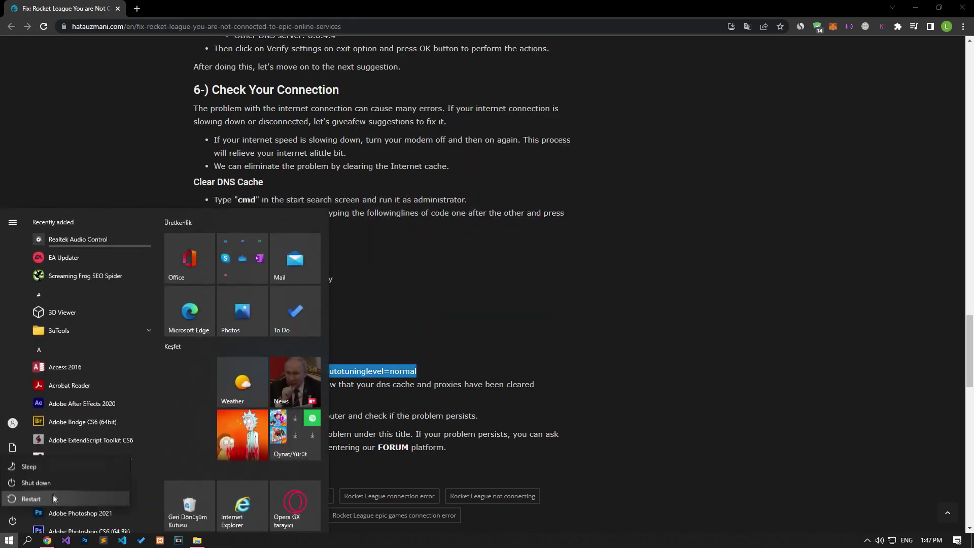
Step: Dismiss the power options without restarting and start Epic Games Launcher from its shortcut
{"action": "left_click", "coordinate": [184, 196]}
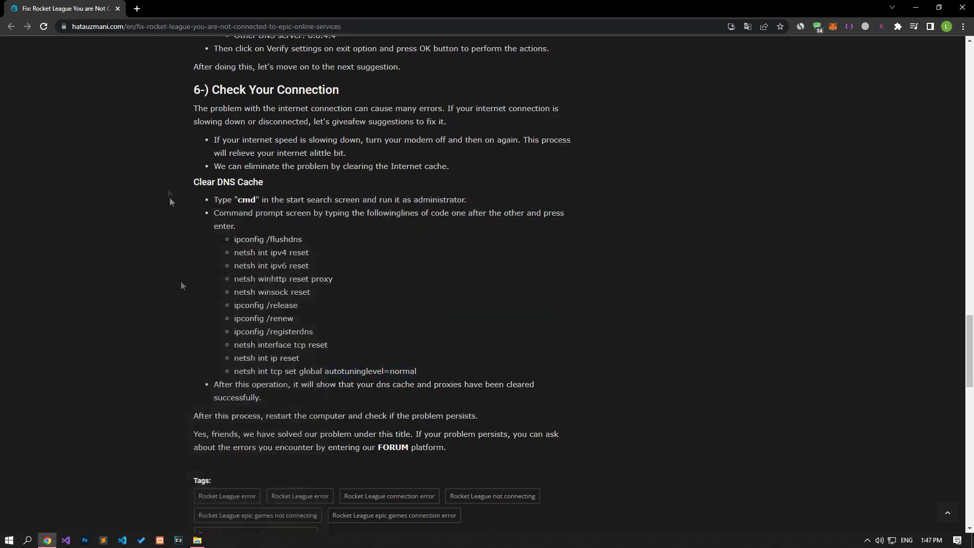
{"action": "left_click", "coordinate": [197, 539]}
{"action": "left_click", "coordinate": [513, 260]}
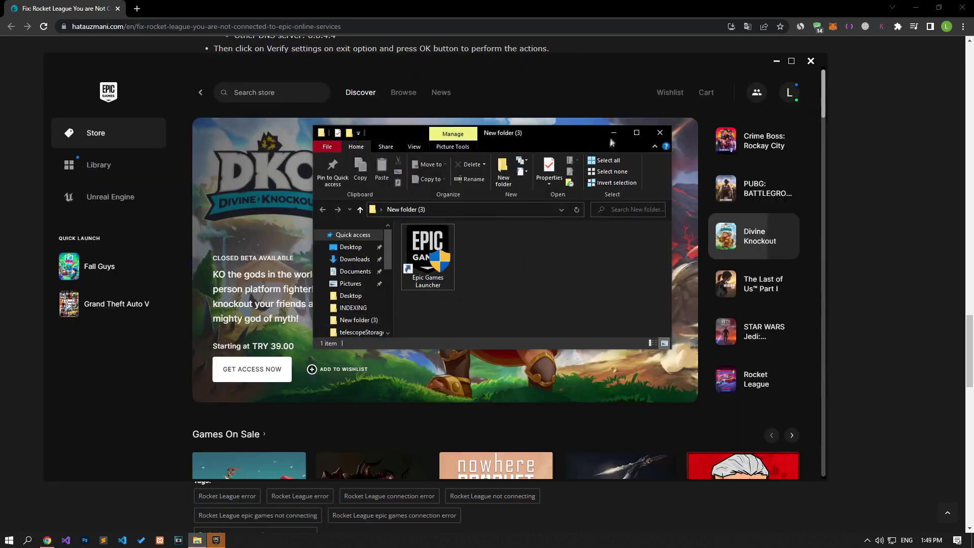
{"action": "left_click", "coordinate": [612, 134]}
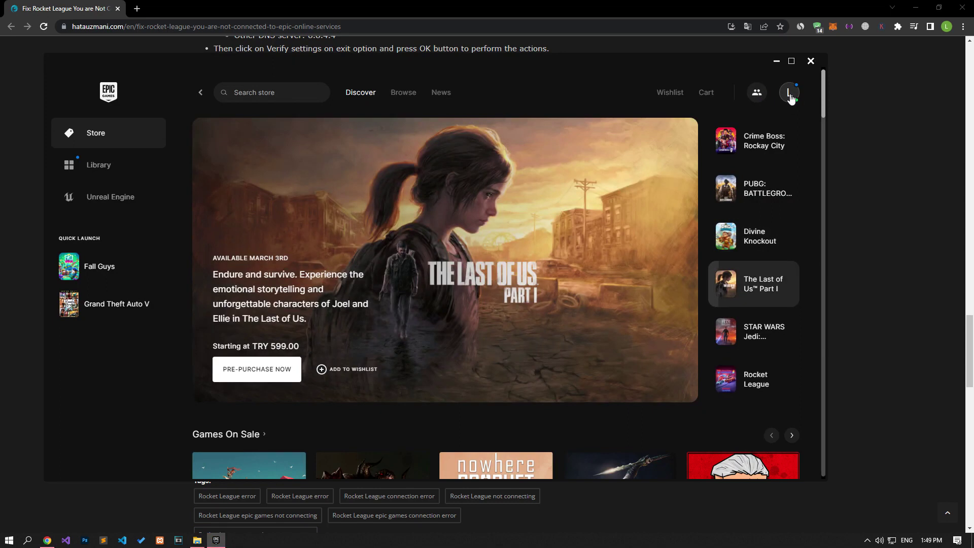
Step: Sign out of the Epic account and sign back in with the Epic account password
{"action": "left_click", "coordinate": [790, 94]}
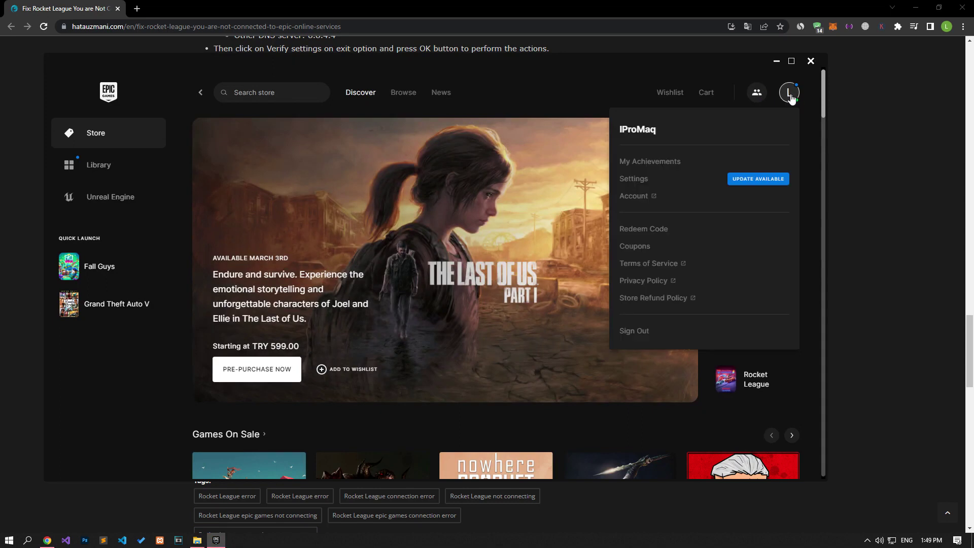
{"action": "left_click", "coordinate": [654, 335]}
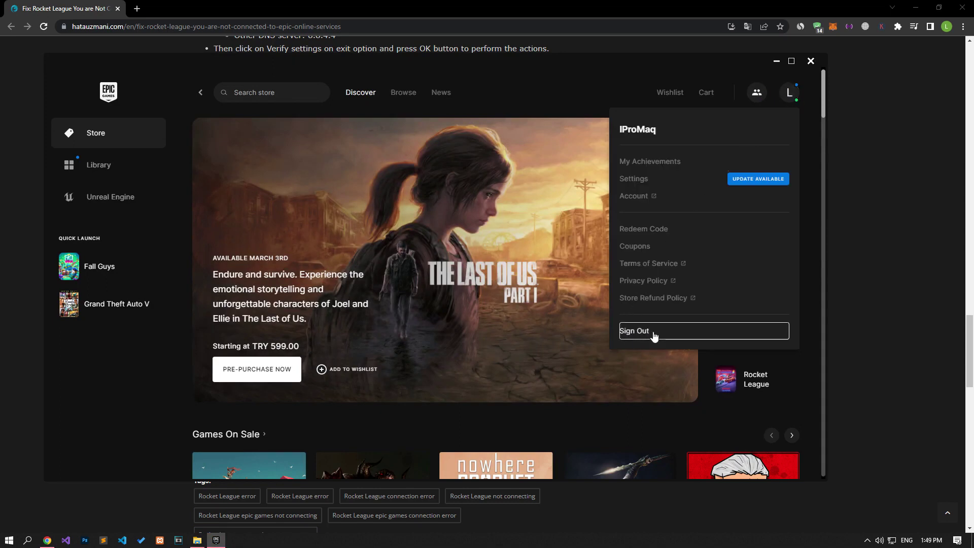
{"action": "left_click", "coordinate": [487, 212]}
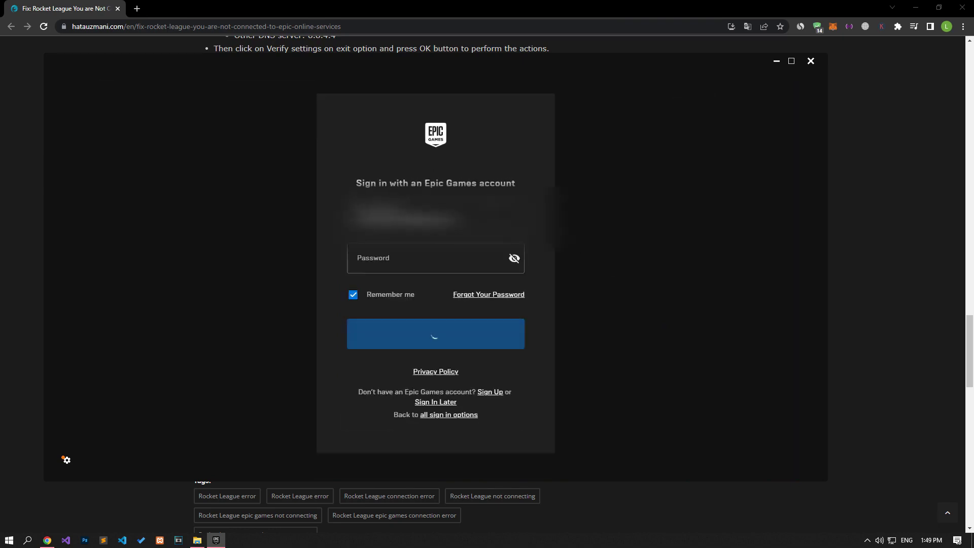
{"action": "left_click", "coordinate": [426, 254]}
{"action": "type", "text": "•••••"}
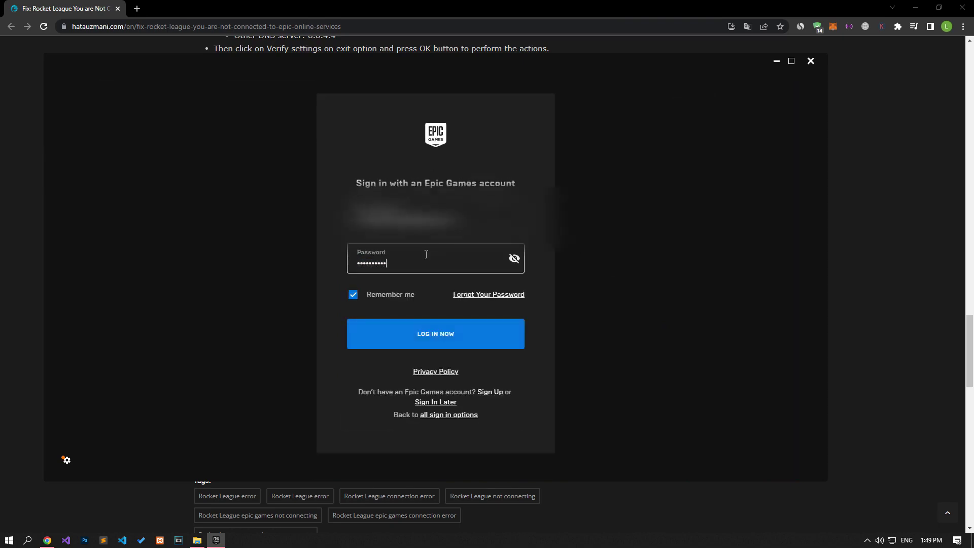
{"action": "left_click", "coordinate": [425, 331]}
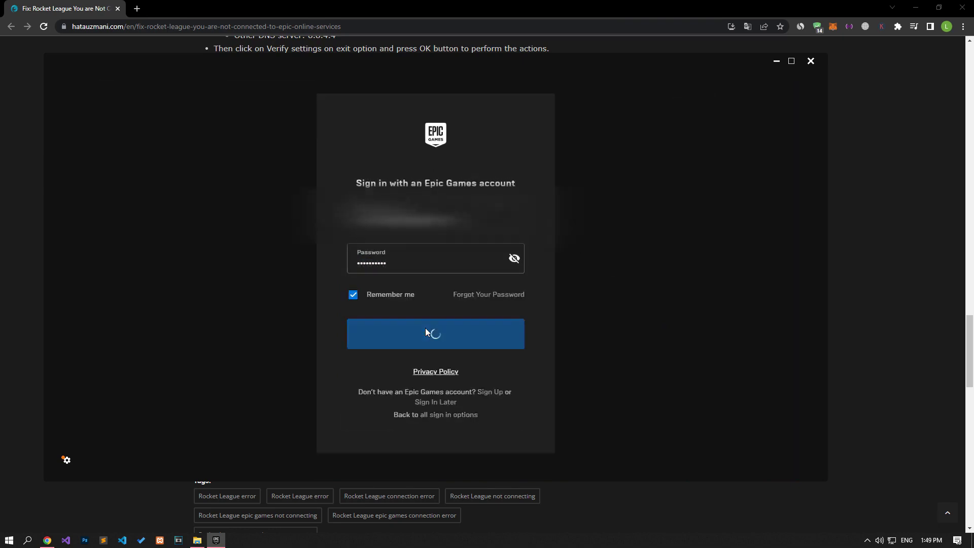
Step: Complete the date-of-birth check with birth year 2000 and continue to the Store
{"action": "left_click", "coordinate": [374, 255]}
{"action": "left_click", "coordinate": [374, 285]}
{"action": "left_click", "coordinate": [435, 254]}
{"action": "key", "text": "5"}
{"action": "left_click", "coordinate": [504, 259]}
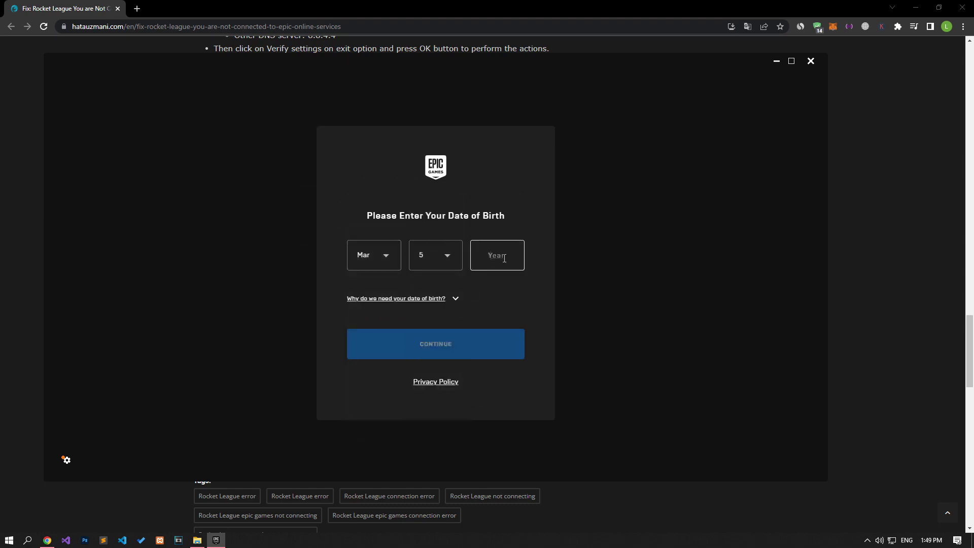
{"action": "type", "text": "2000"}
{"action": "left_click", "coordinate": [482, 338]}
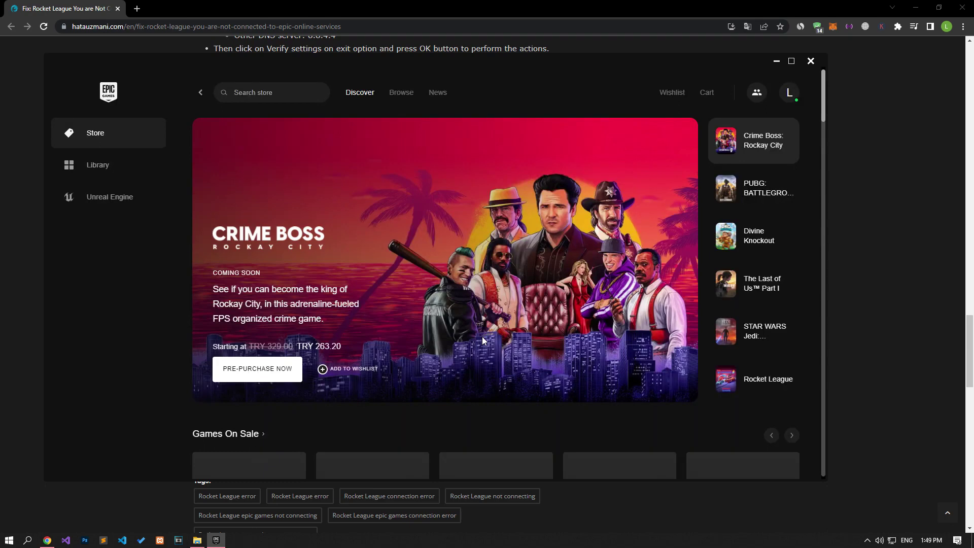
{"action": "key", "text": "alt+Tab"}
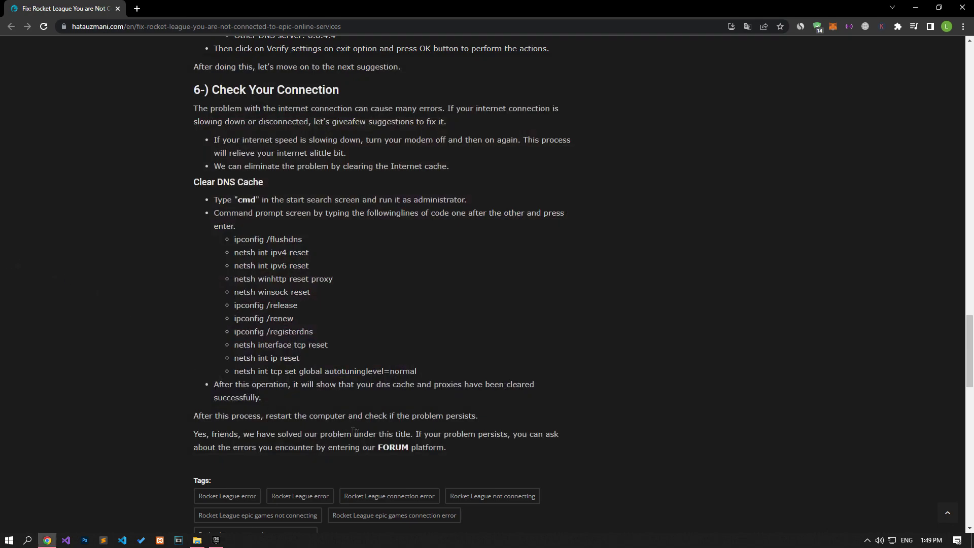
Step: Open the FORUM link in a new tab and choose Post thread there
{"action": "middle_click", "coordinate": [388, 447]}
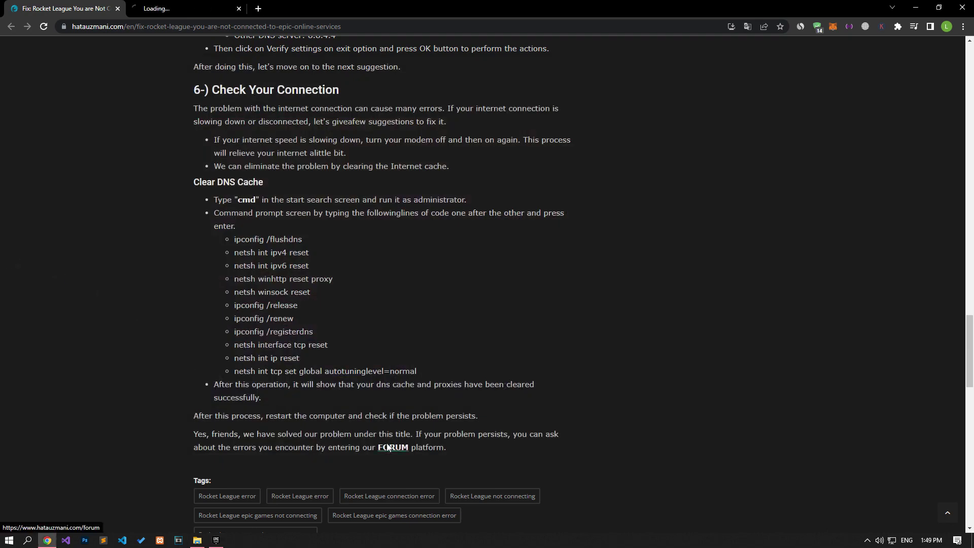
{"action": "left_click", "coordinate": [201, 15]}
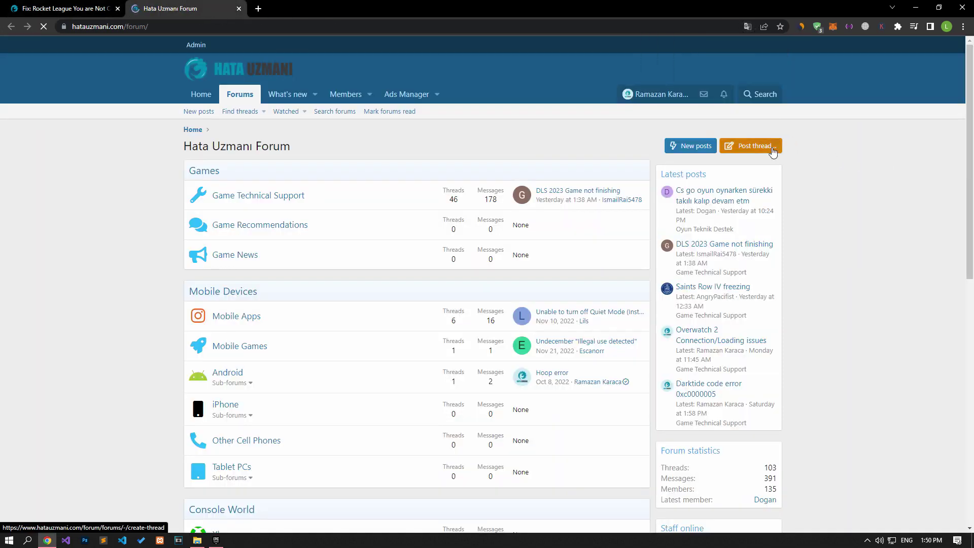
{"action": "left_click", "coordinate": [754, 146]}
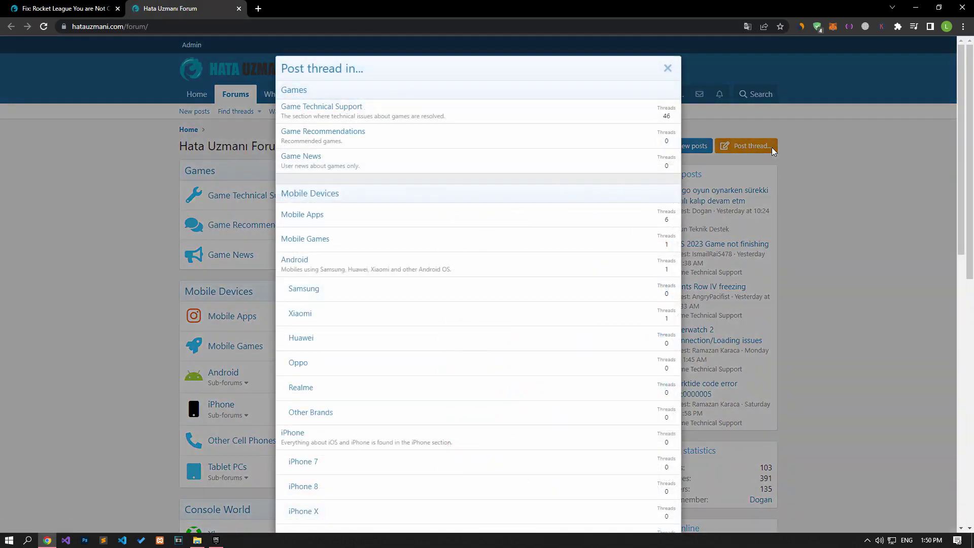